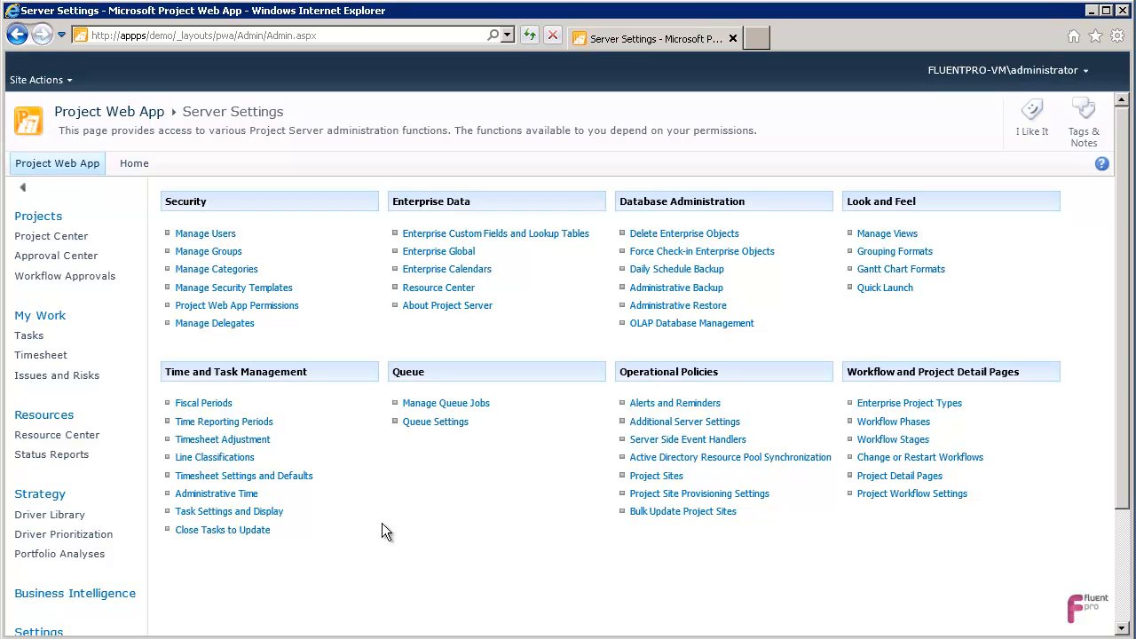
Open the Standard enterprise calendar for editing from the Server Settings
click(469, 271)
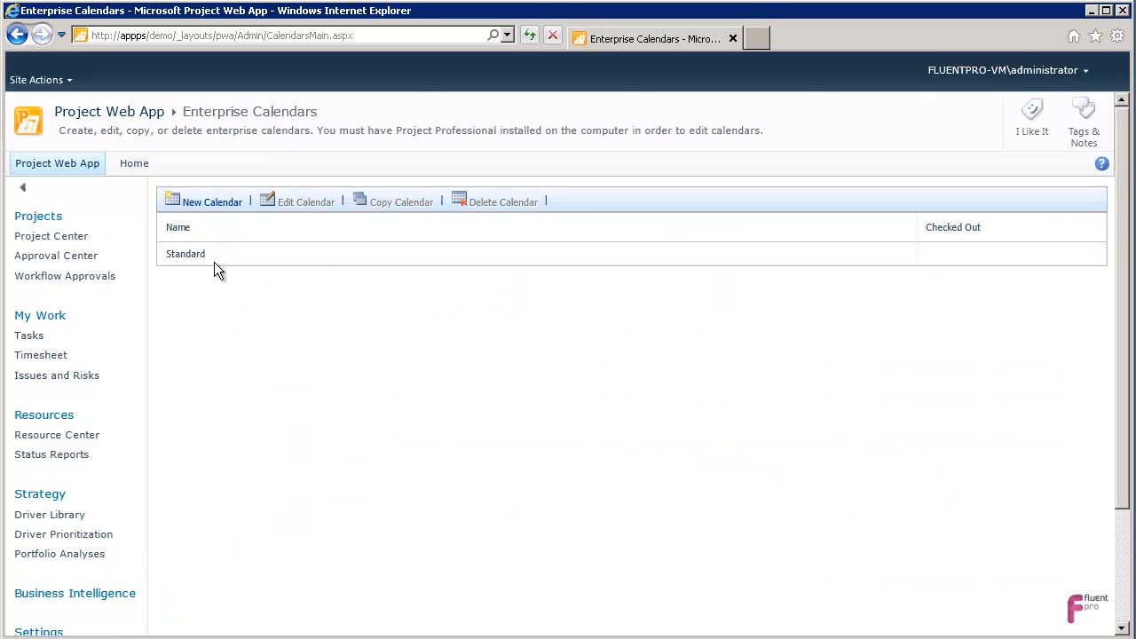
click(236, 255)
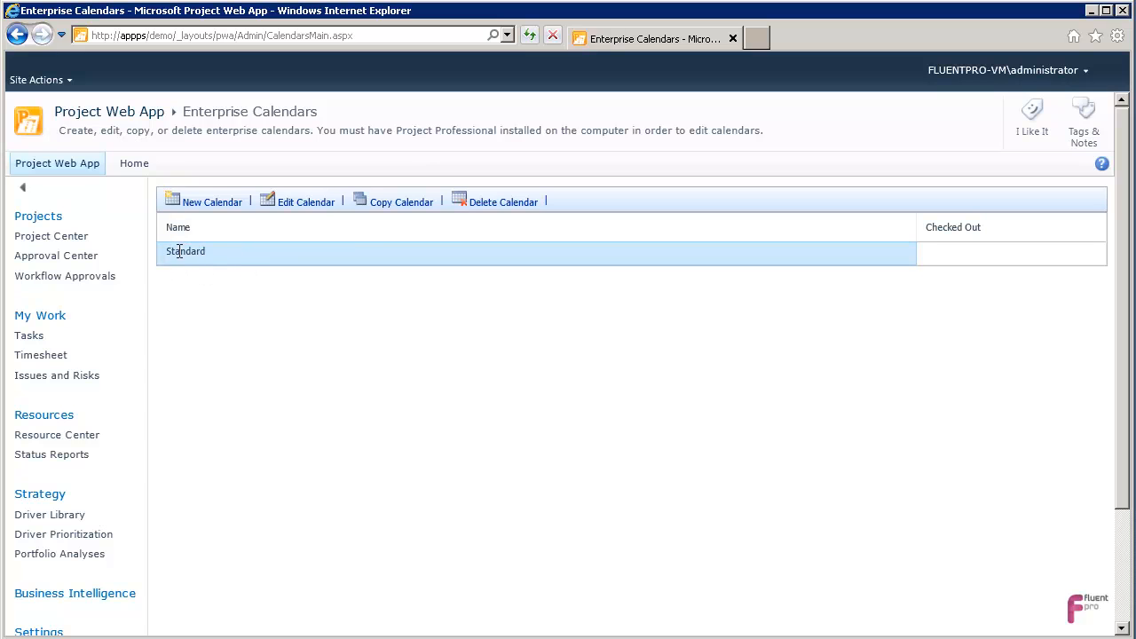
click(317, 200)
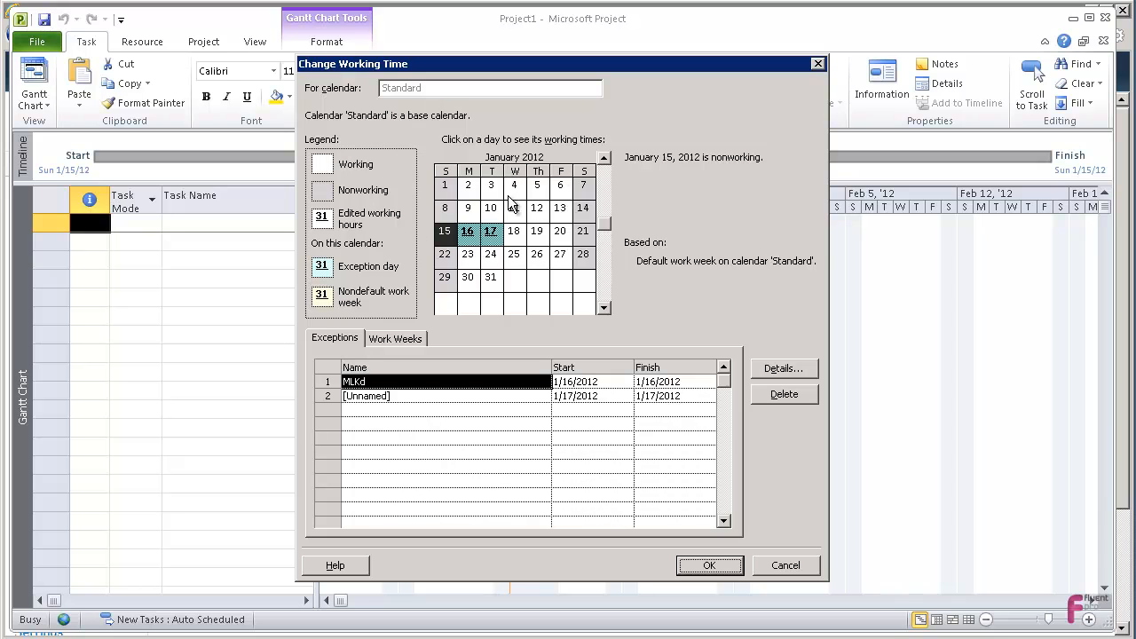
Check the working times of December 31, 2012 in the Standard calendar
click(603, 299)
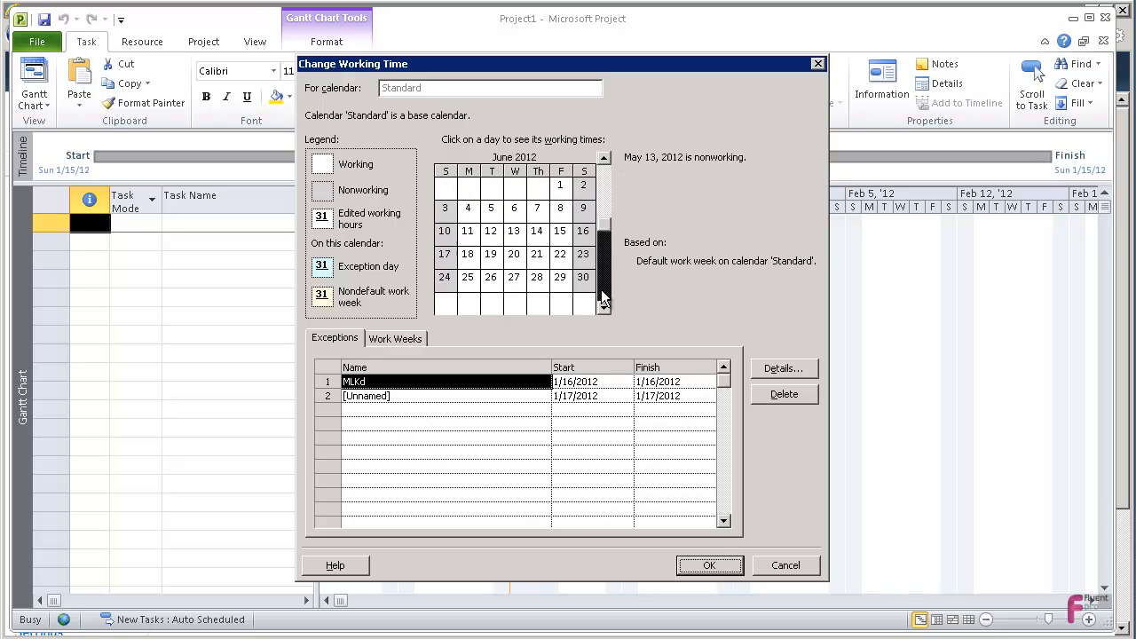
click(602, 299)
click(602, 299)
click(603, 299)
click(603, 299)
click(603, 299)
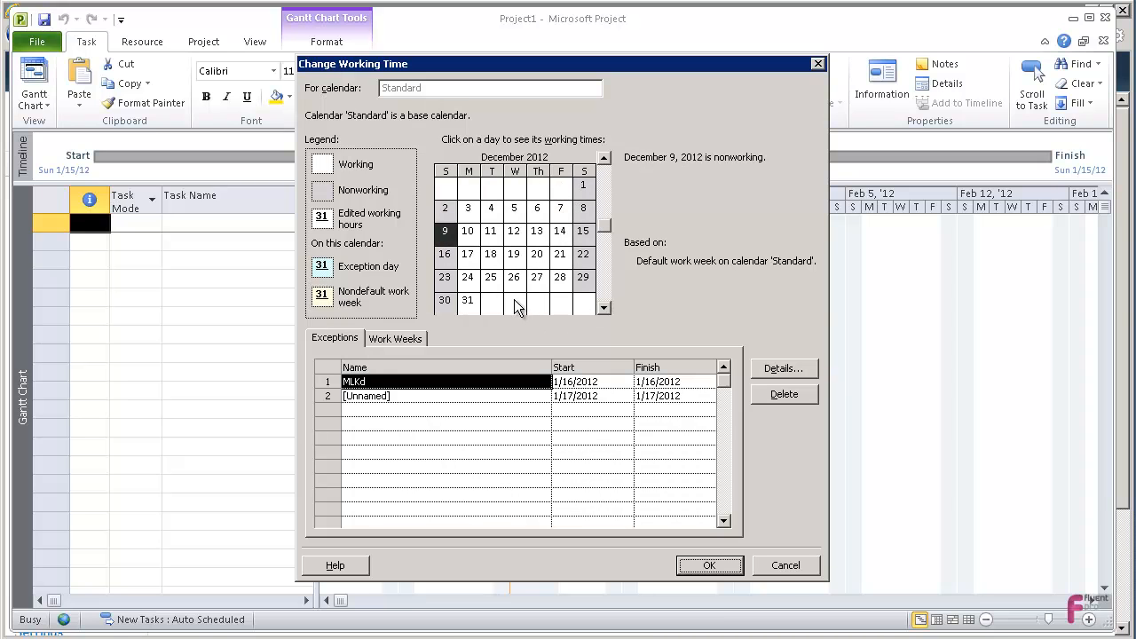
click(464, 302)
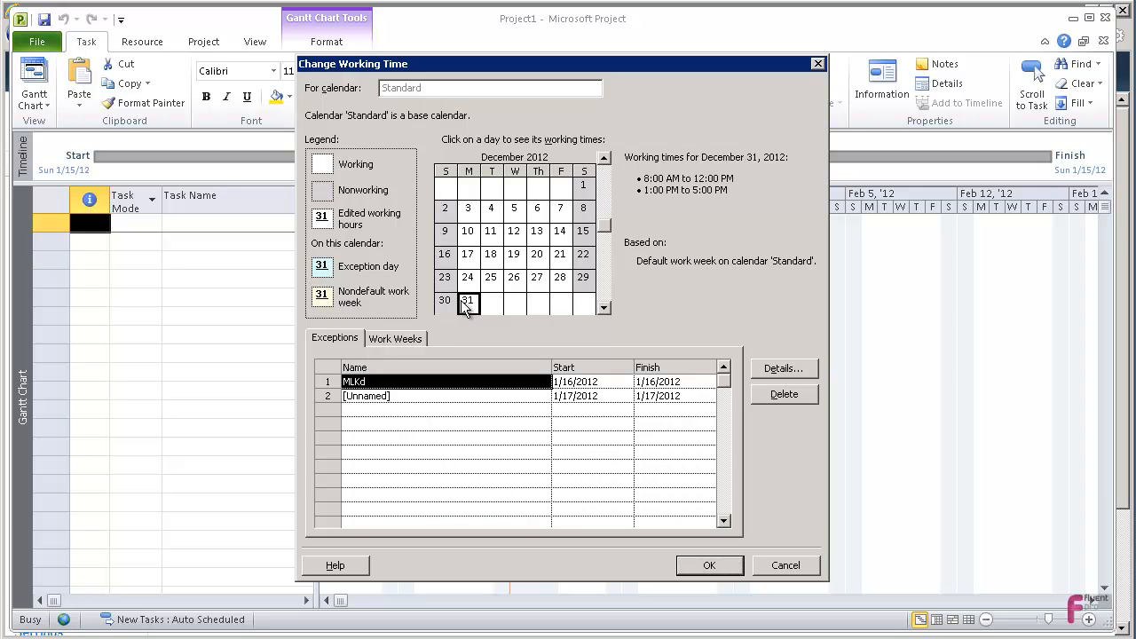
Add an unnamed calendar exception below the existing ones with the start date 12/31/2012
click(391, 410)
click(591, 409)
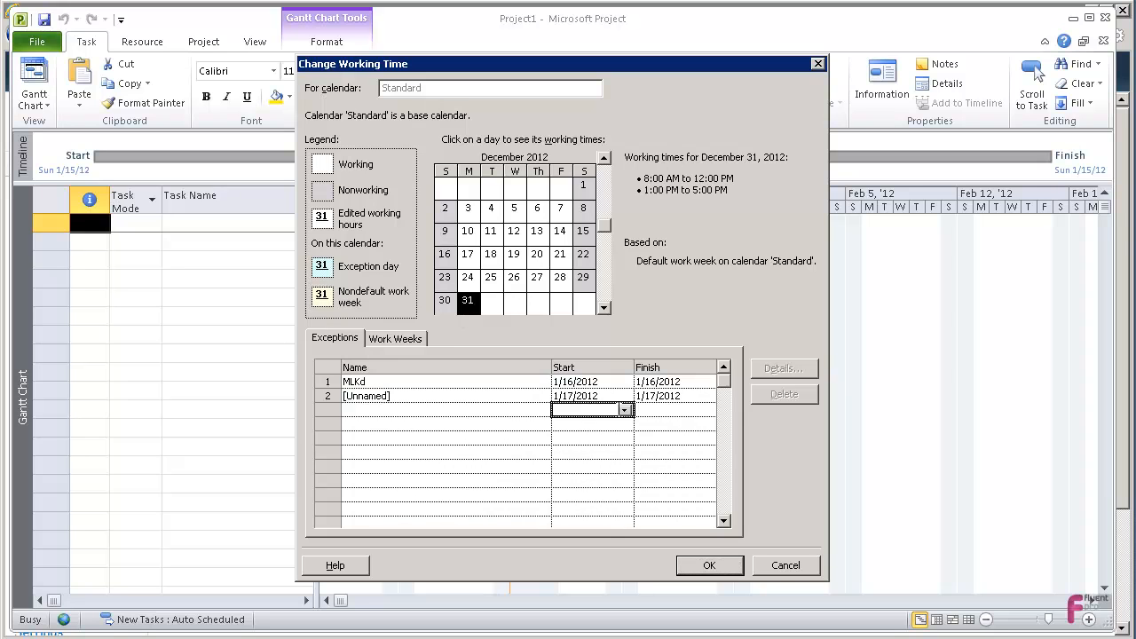
click(625, 410)
click(625, 428)
click(625, 429)
click(625, 431)
double_click(625, 430)
click(624, 430)
double_click(625, 430)
click(624, 431)
click(624, 430)
click(625, 431)
click(624, 431)
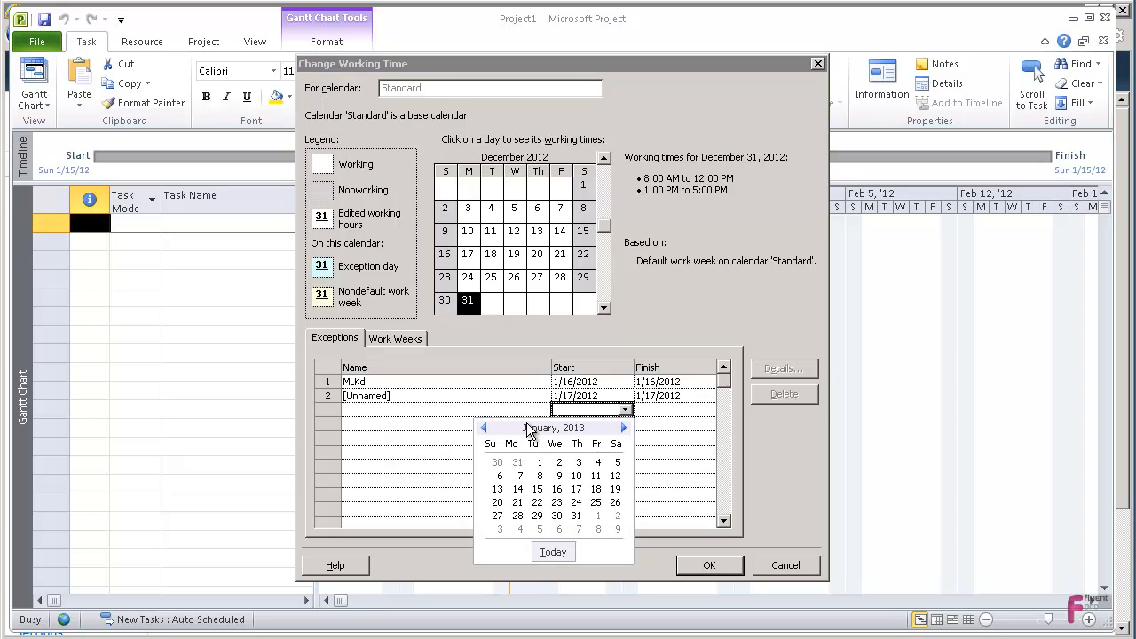
click(524, 463)
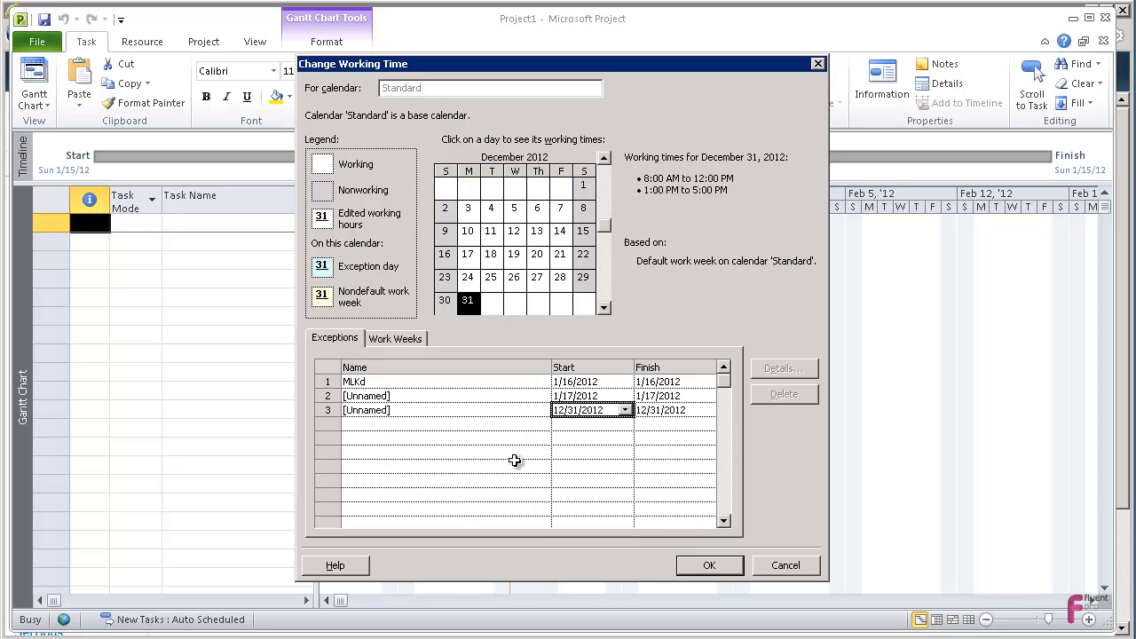
Set the finish date of the third calendar exception to 1/1/2013
click(692, 411)
click(708, 411)
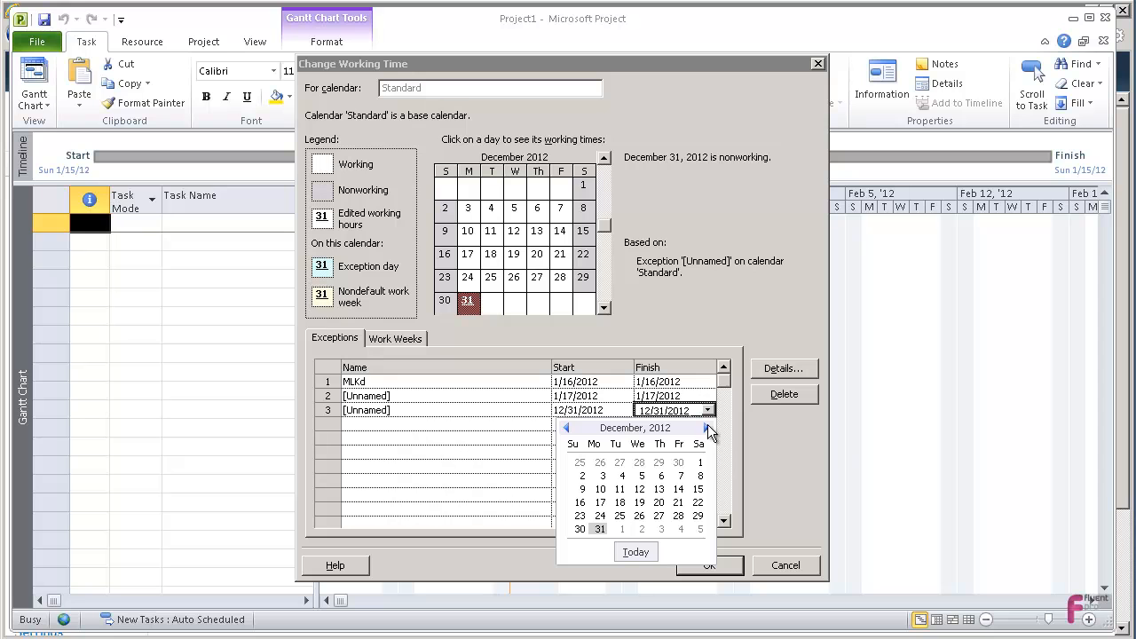
click(622, 530)
click(441, 411)
Check December 24, 2012, accept the working time changes and close Microsoft Project to return to the Enterprise Calendars page
click(491, 280)
click(470, 279)
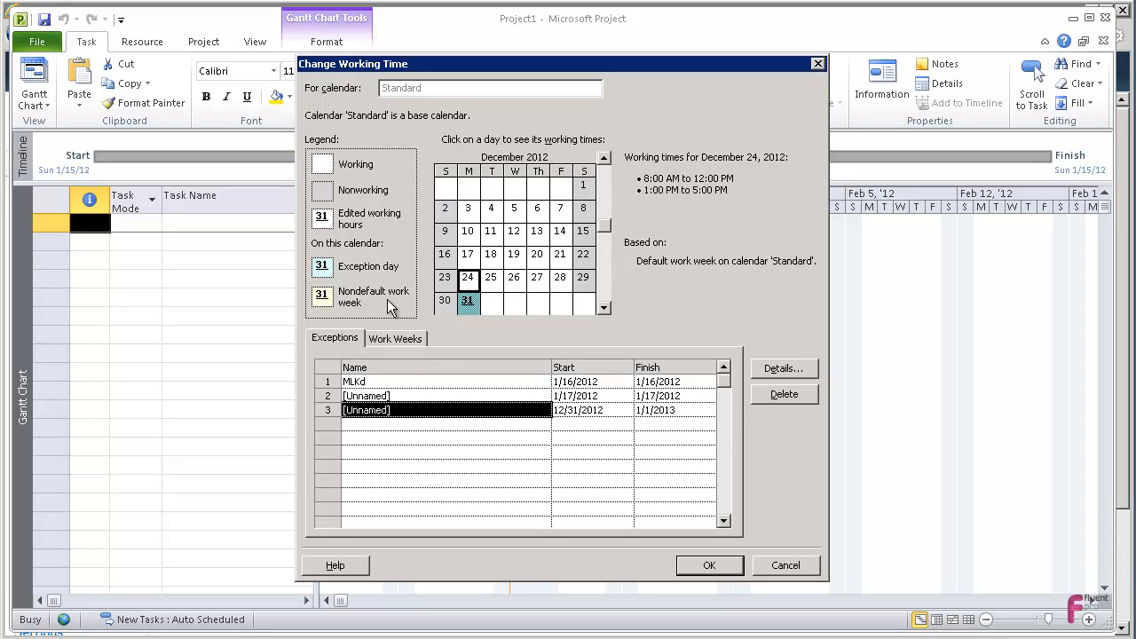
click(708, 567)
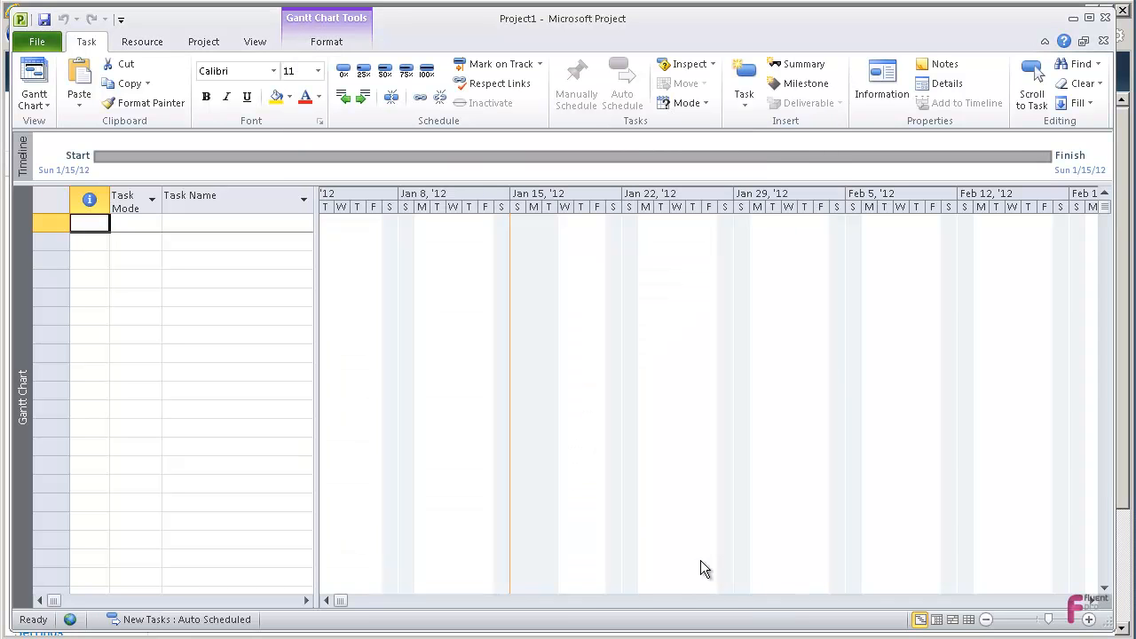
click(1106, 18)
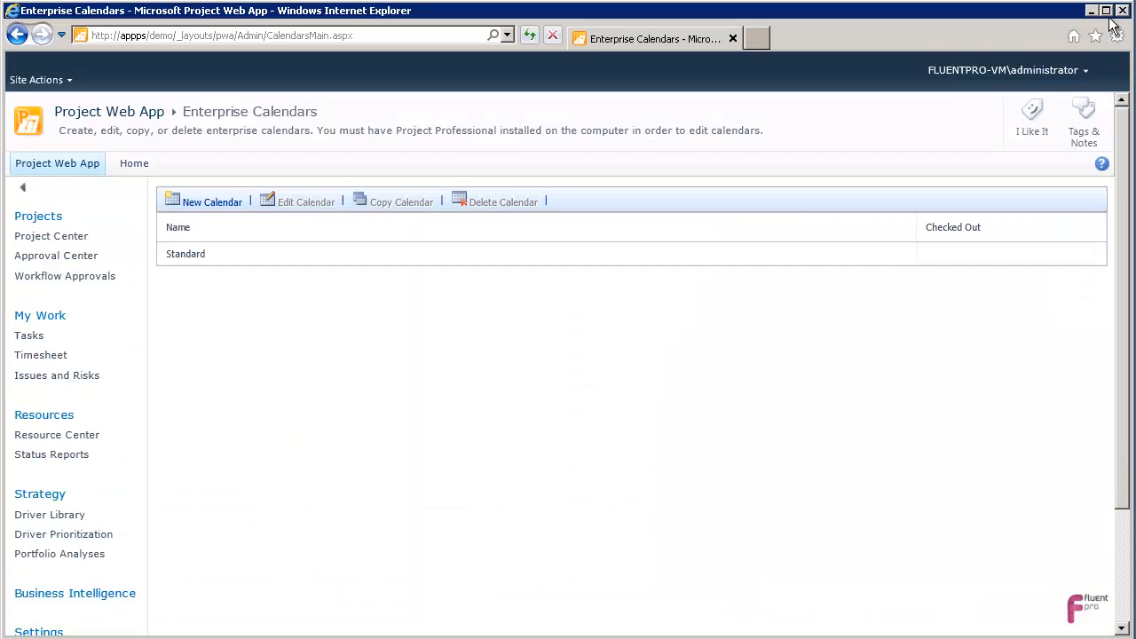
Reopen the Standard calendar, review December 2012 and the exceptions list, and close it without changes
click(318, 251)
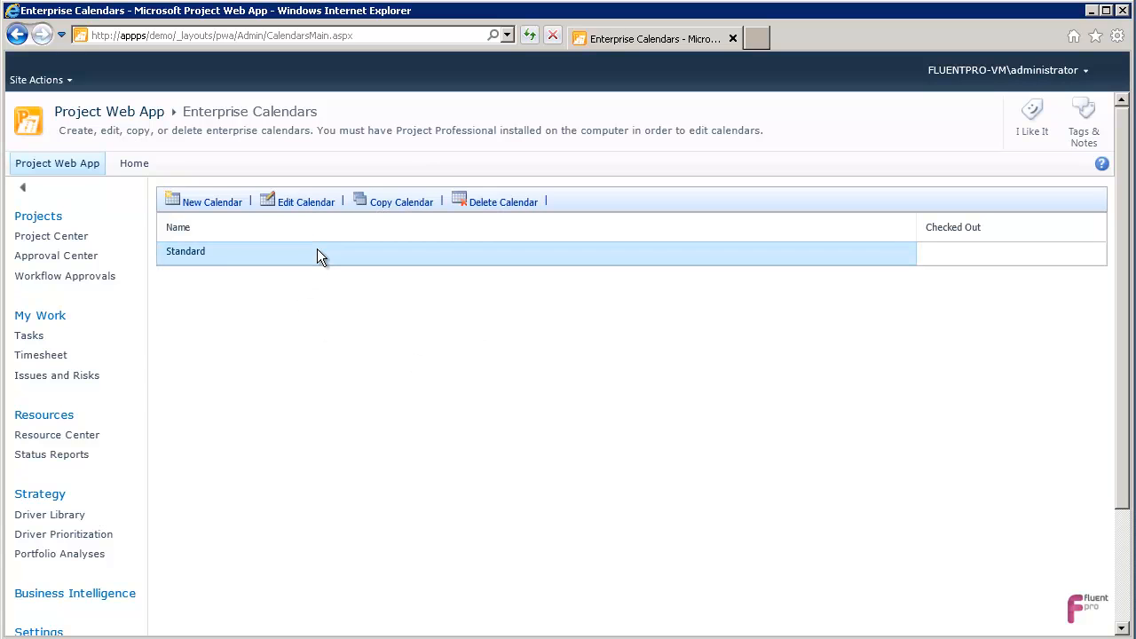
click(284, 213)
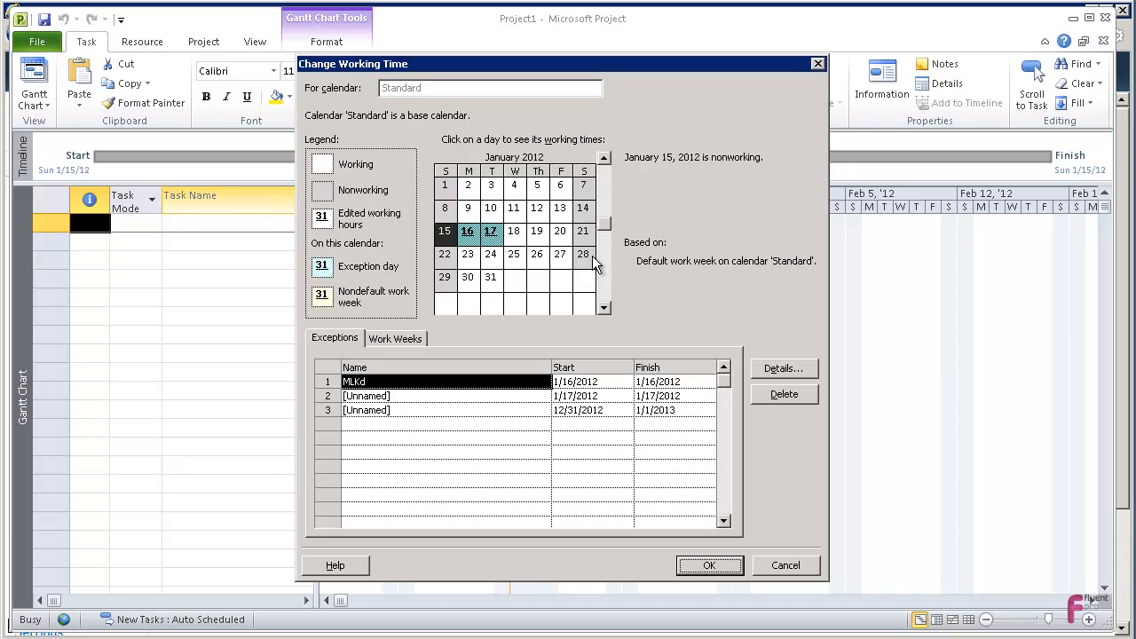
scroll(603, 281, down, 4)
scroll(603, 280, down, 7)
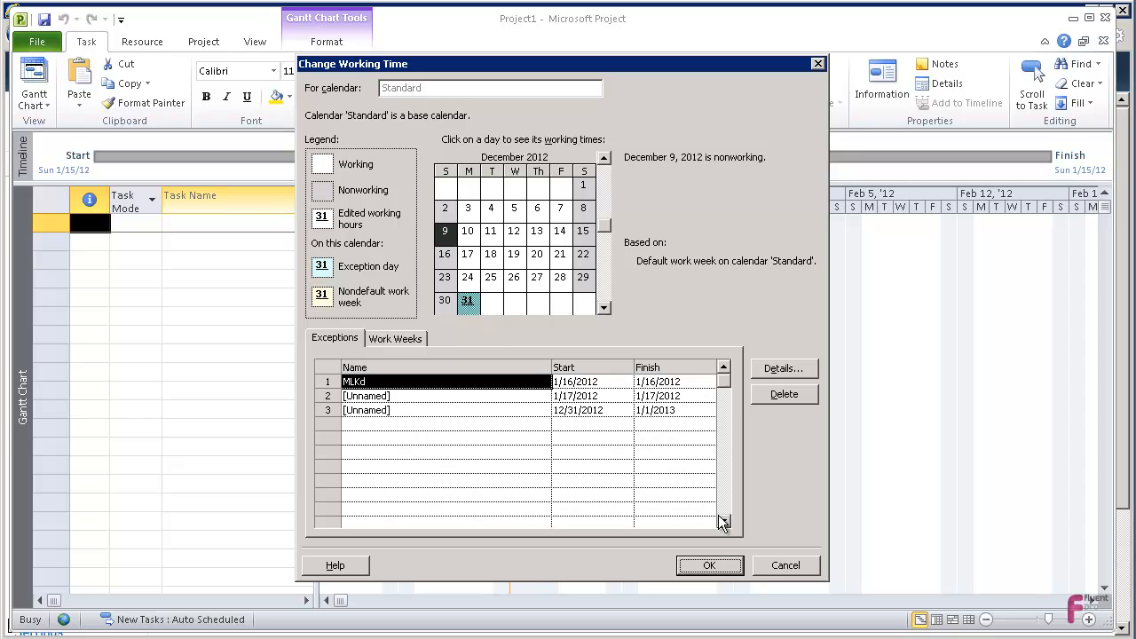
click(779, 565)
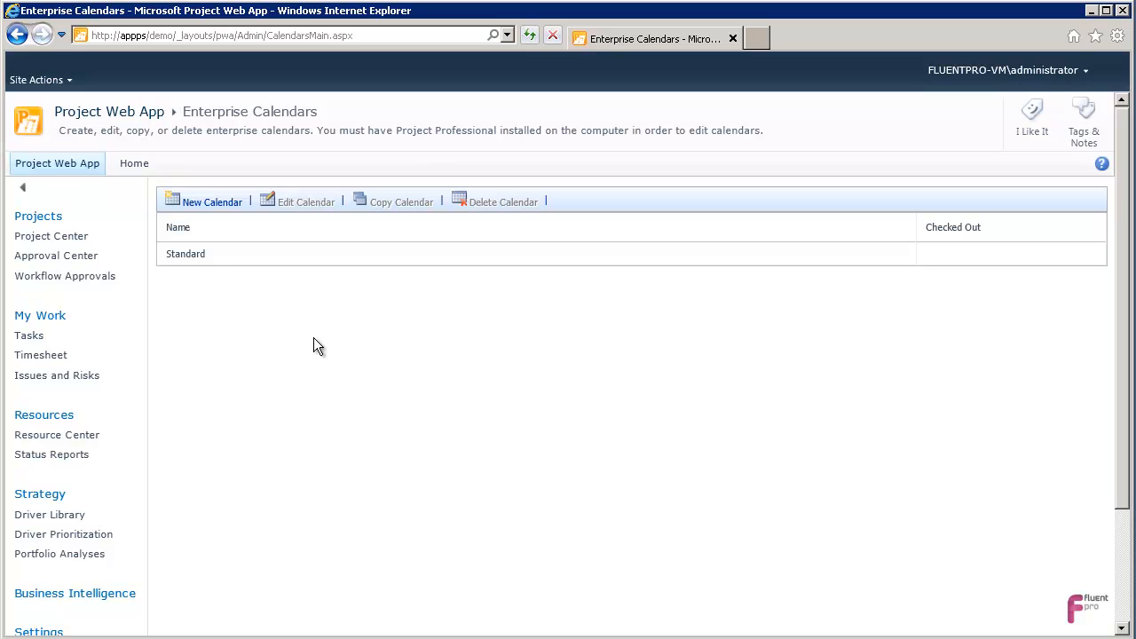
Go back to the Server Settings and open the Enterprise Custom Fields and Lookup Tables page
scroll(178, 444, down, 3)
click(54, 523)
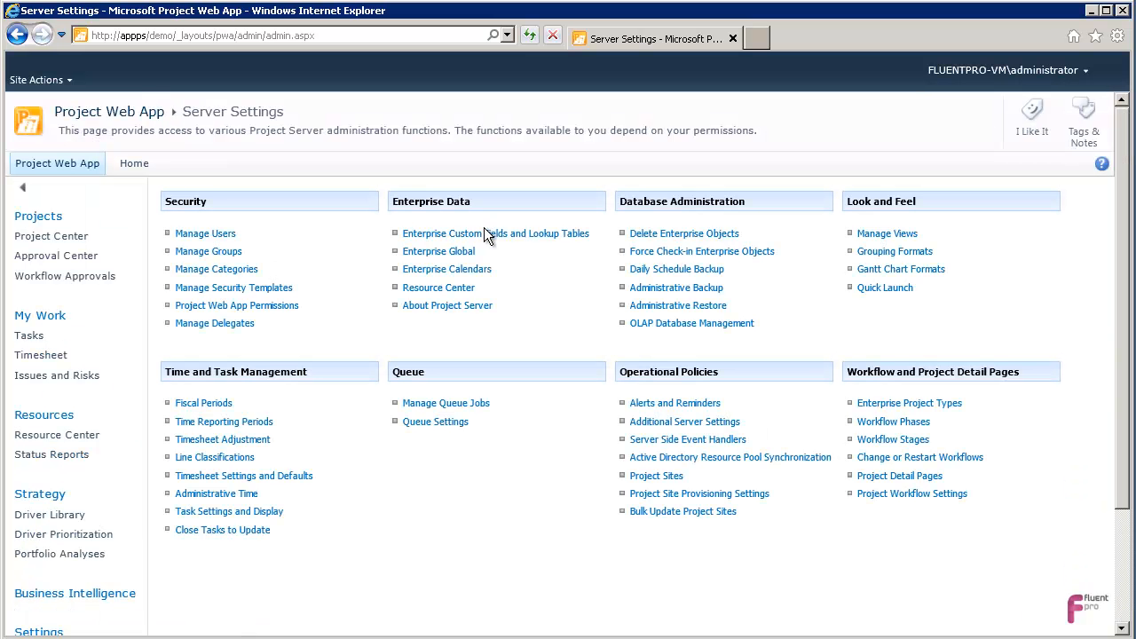
click(484, 234)
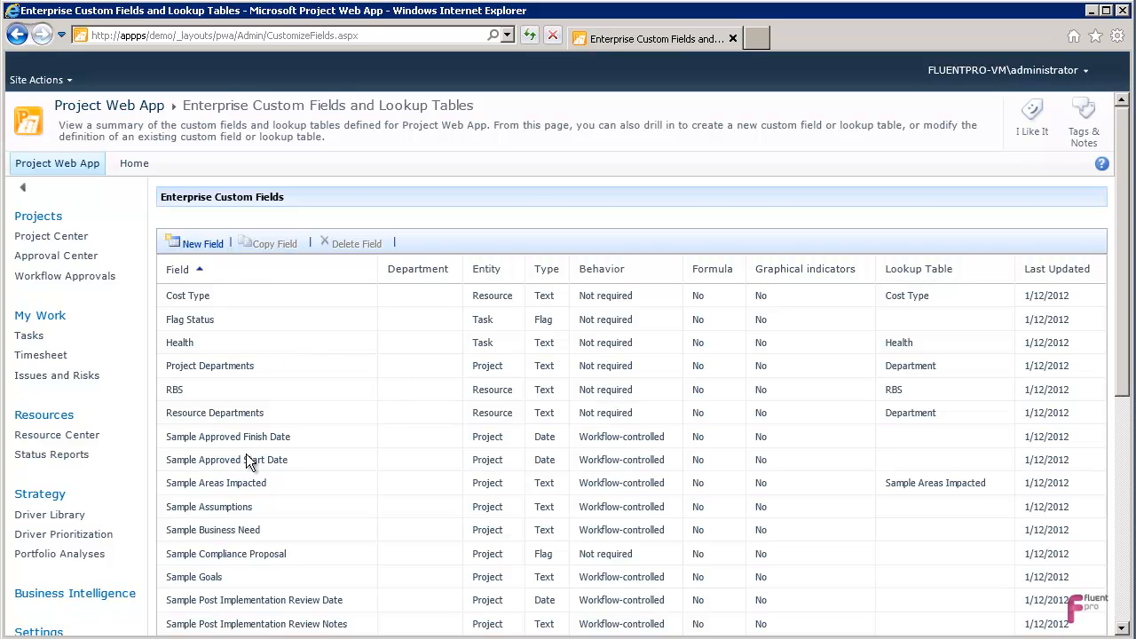
Look through the custom fields list and start a new text lookup table named RGB
scroll(258, 454, down, 5)
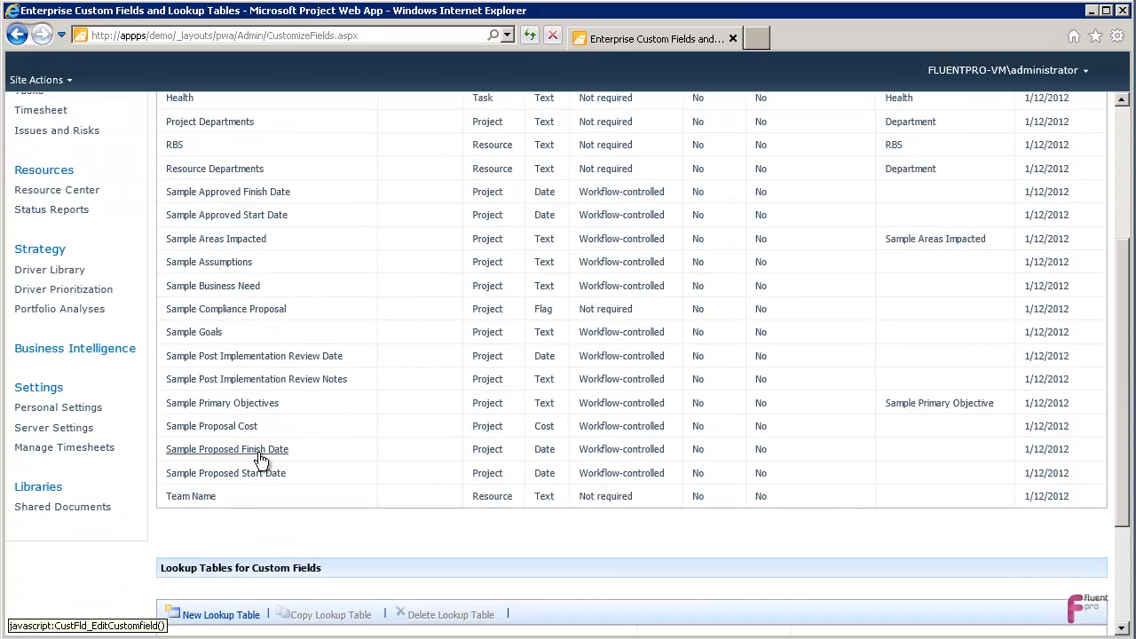
scroll(260, 458, up, 5)
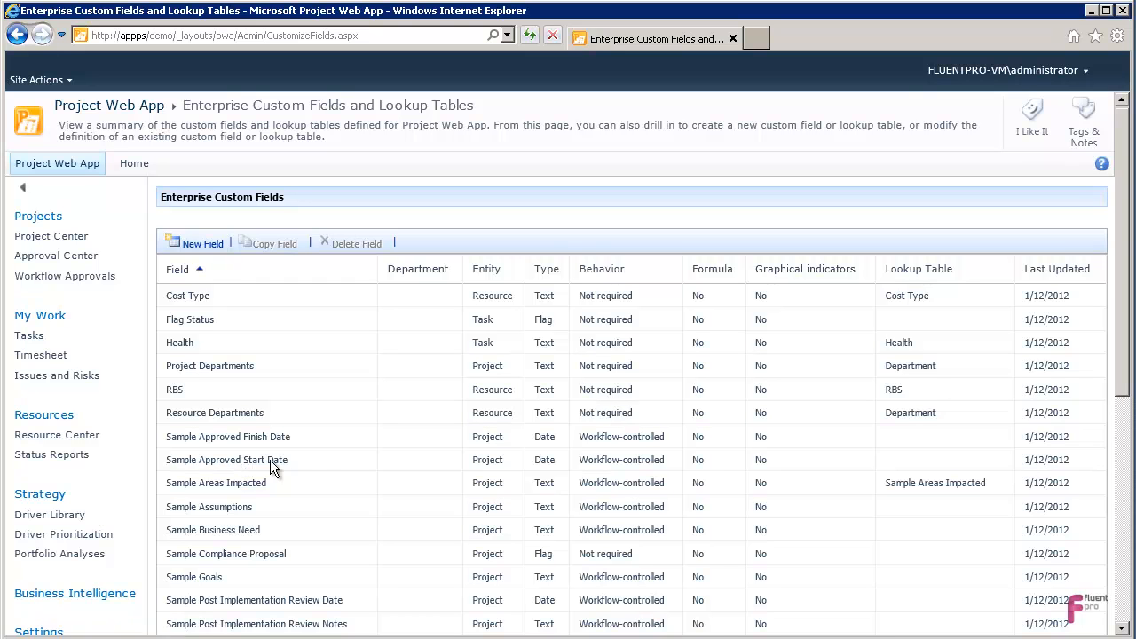
scroll(329, 448, down, 5)
scroll(360, 596, up, 5)
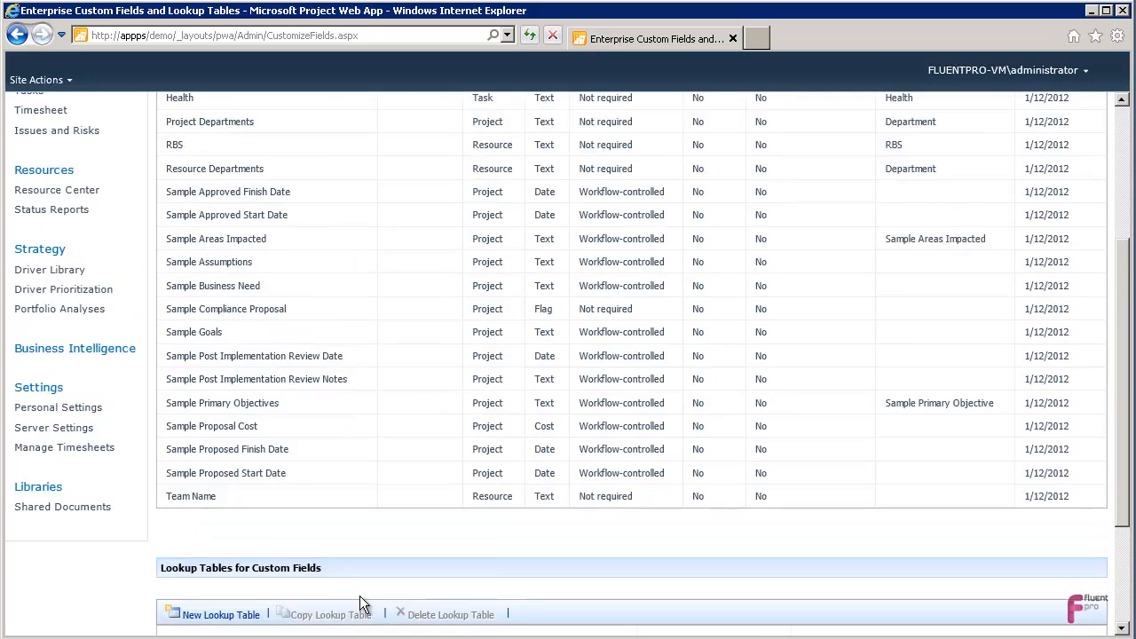
scroll(360, 600, down, 5)
click(218, 440)
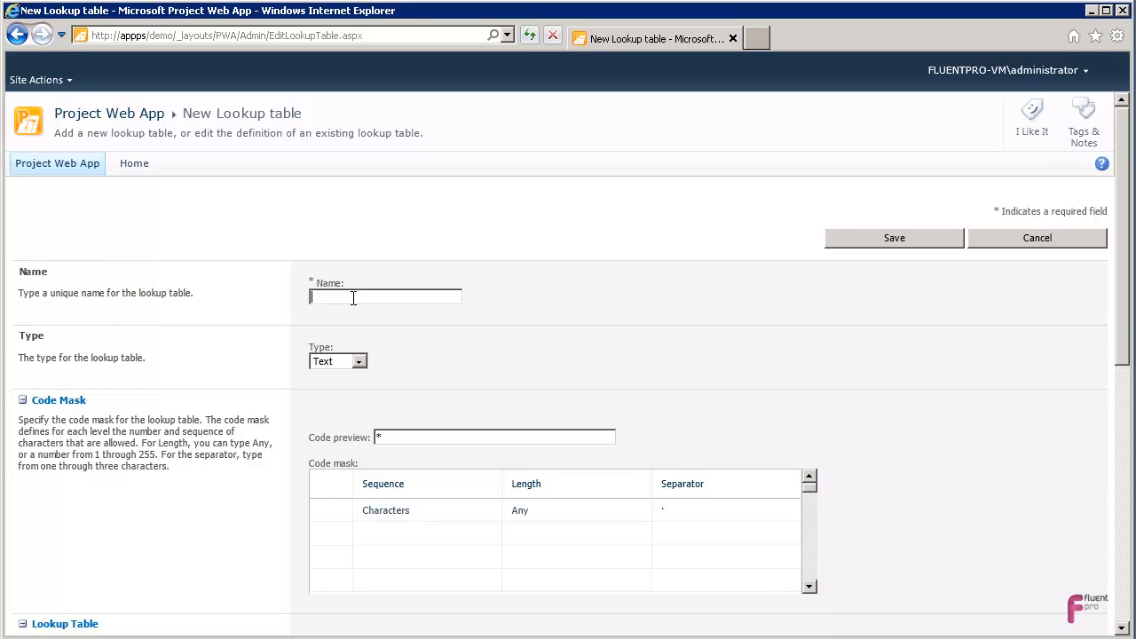
text(RGB)
click(457, 532)
click(604, 380)
Add the values Red, Green and Yellow to the lookup table and save it
scroll(605, 377, down, 4)
click(495, 335)
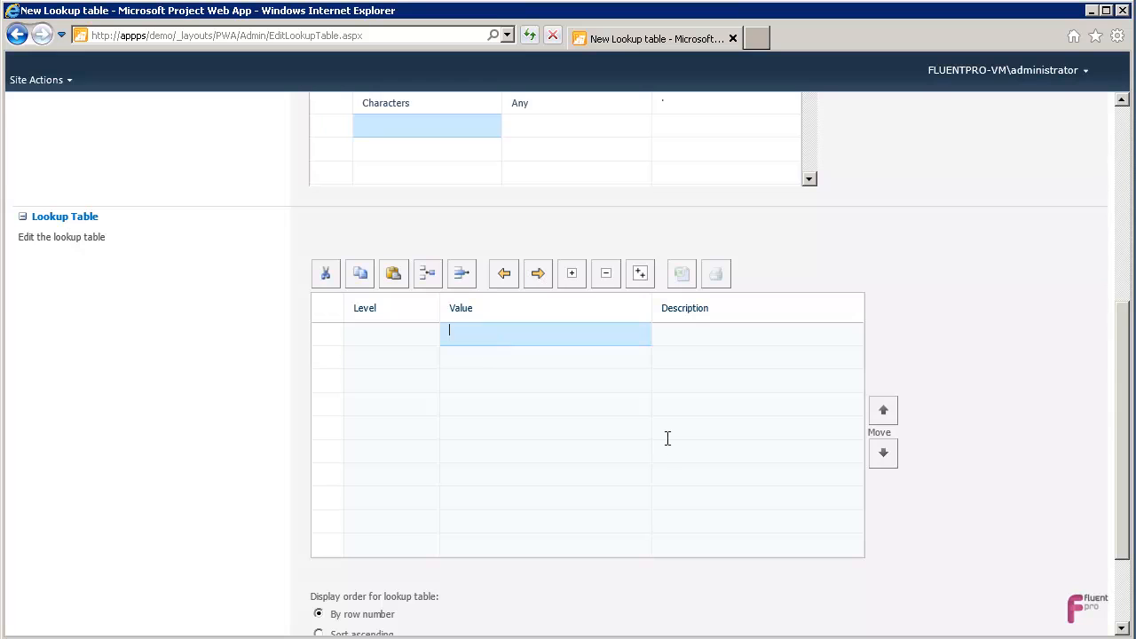
text(REg)
key(BackSpace)
key(BackSpace)
text(ed)
key(Return)
text(Green)
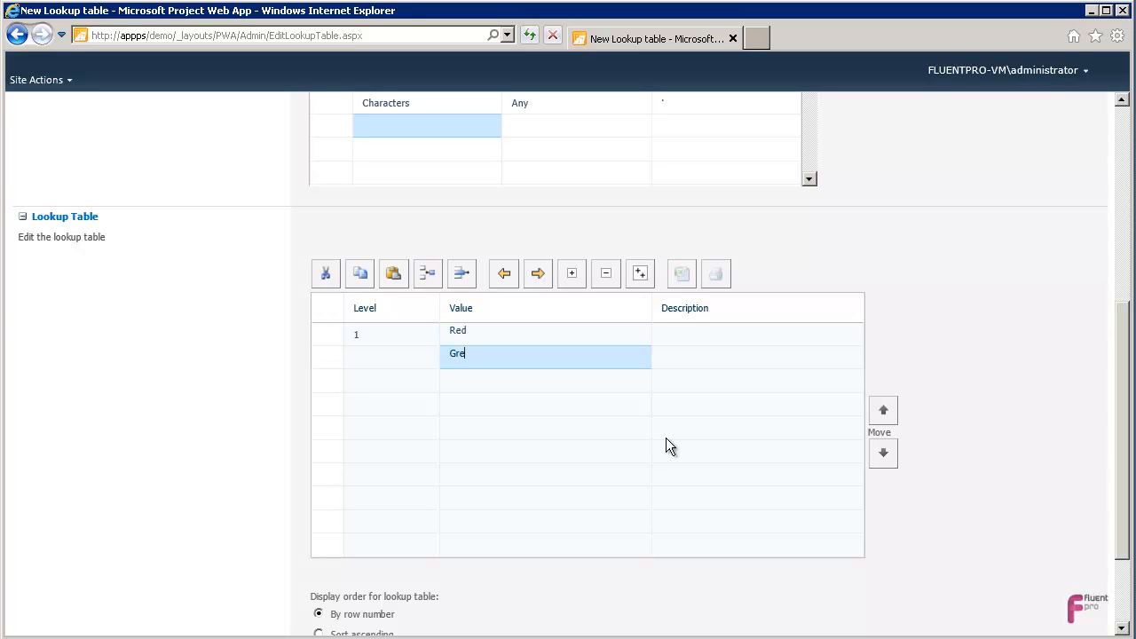
key(Return)
text(Yeow)
key(BackSpace)
key(BackSpace)
text(loo)
key(BackSpace)
key(BackSpace)
text(low)
scroll(944, 387, up, 4)
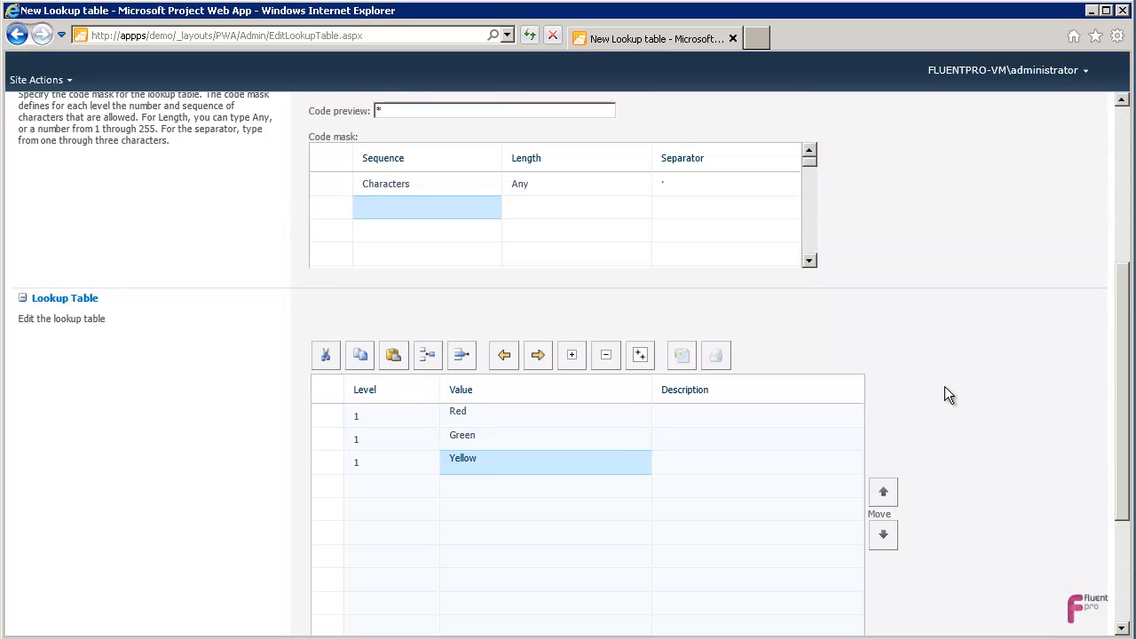
click(924, 157)
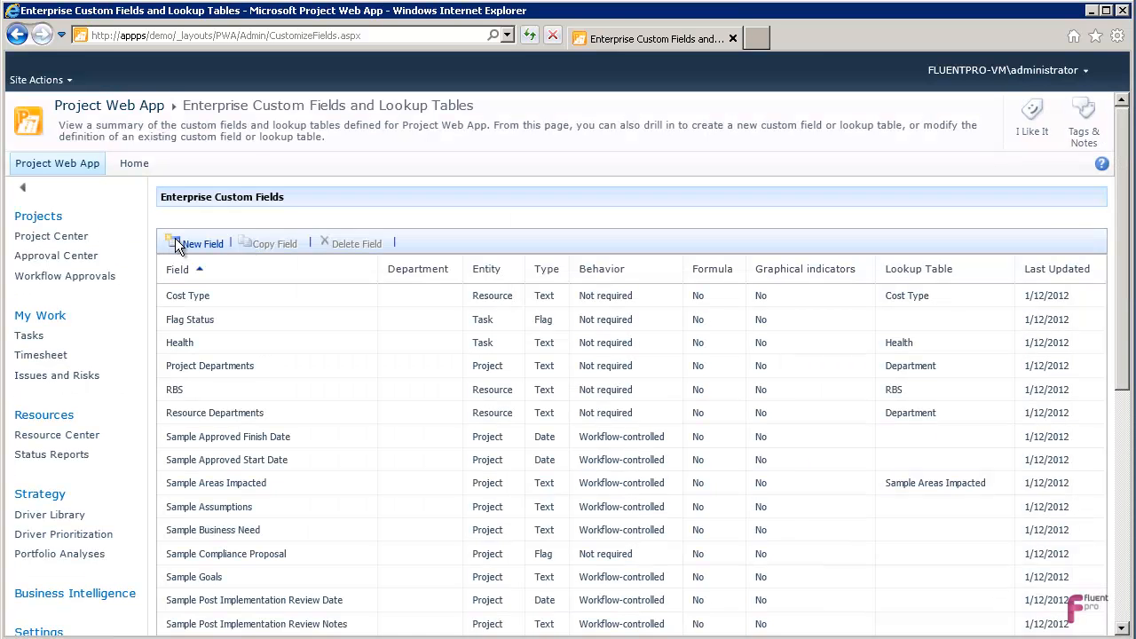
Start a new enterprise custom field named Project Budget Health
click(183, 240)
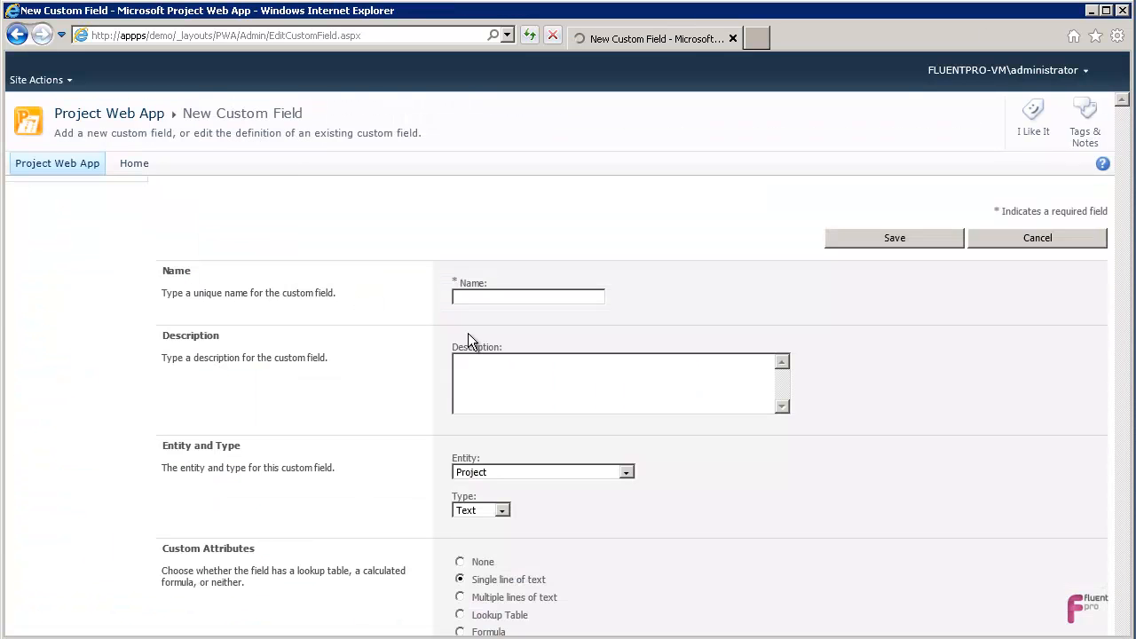
click(438, 298)
text(Project Budget Hea)
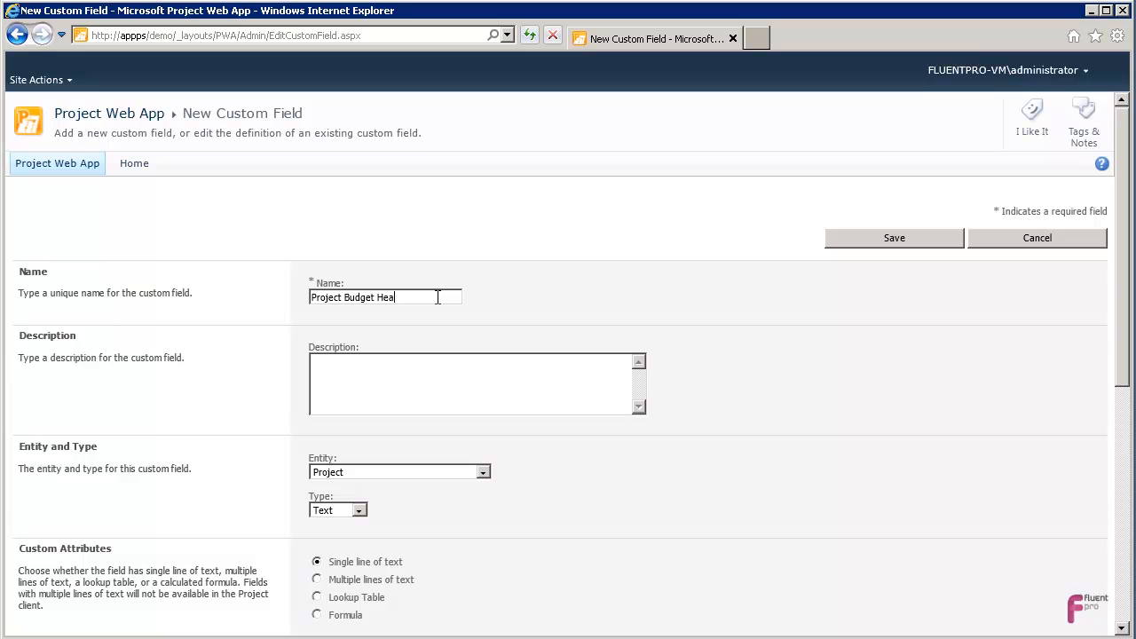
text(lth)
Make the custom field take its values from the RGB lookup table
scroll(456, 460, down, 3)
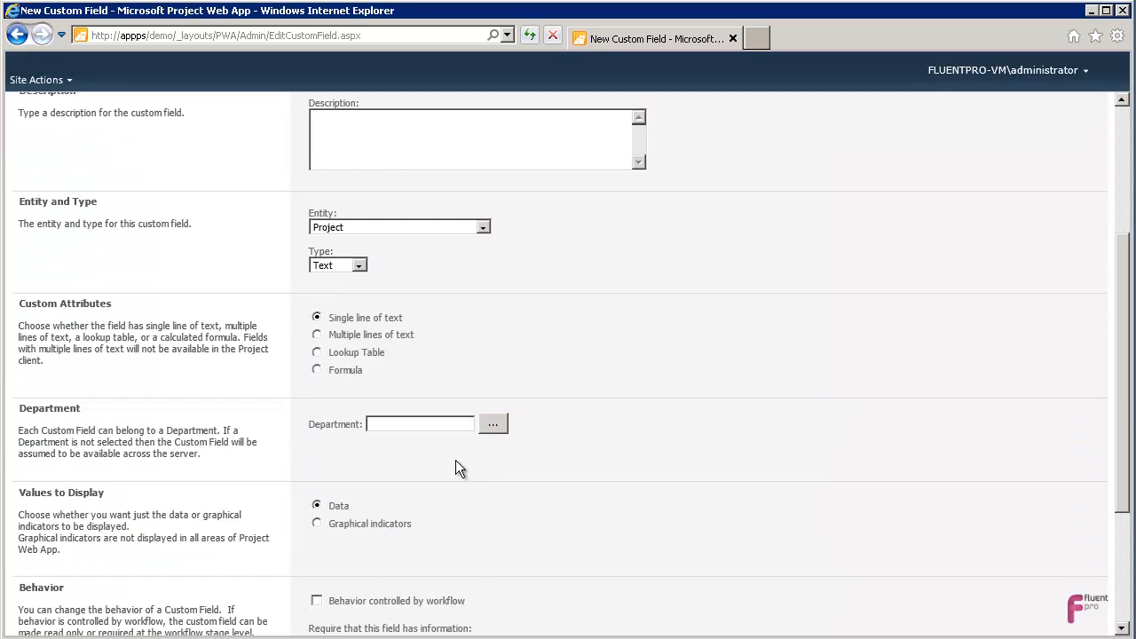
click(358, 352)
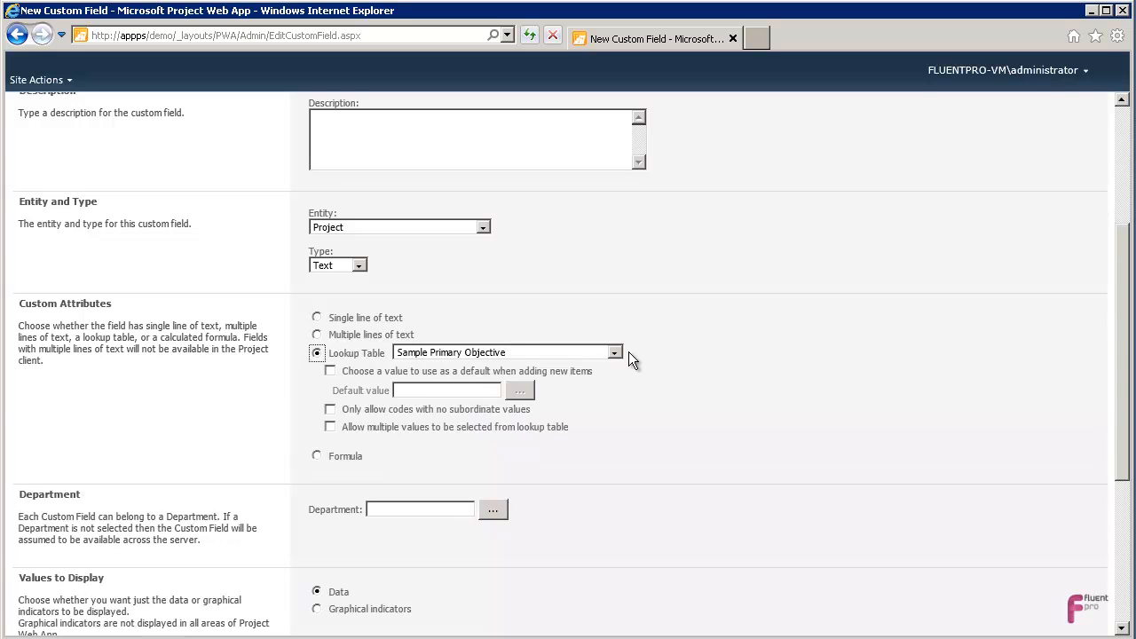
click(506, 352)
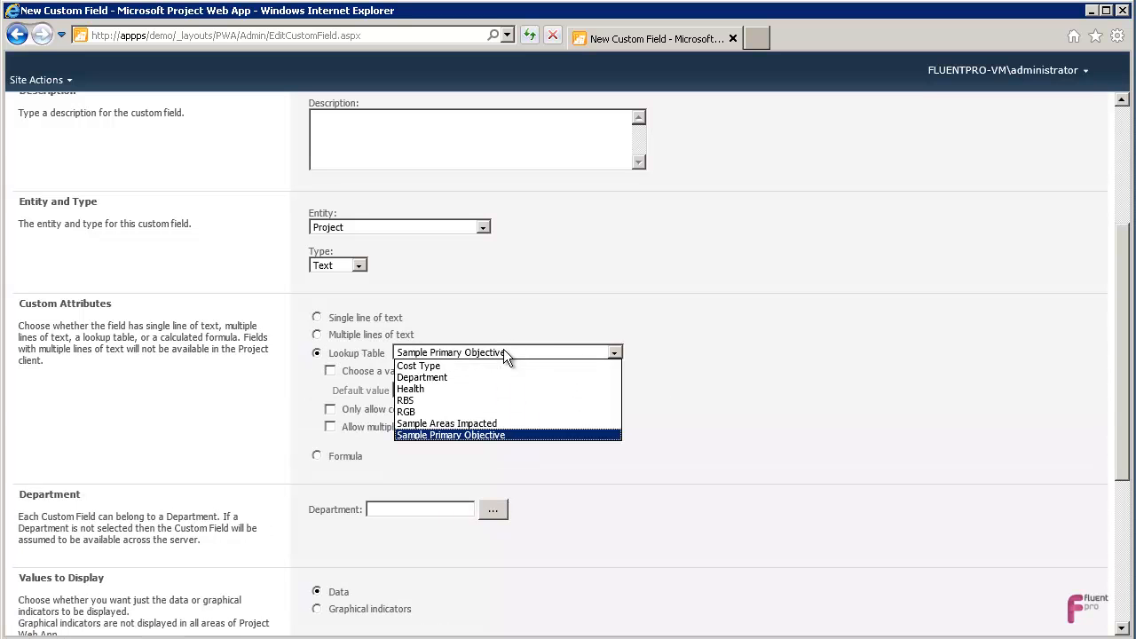
click(427, 411)
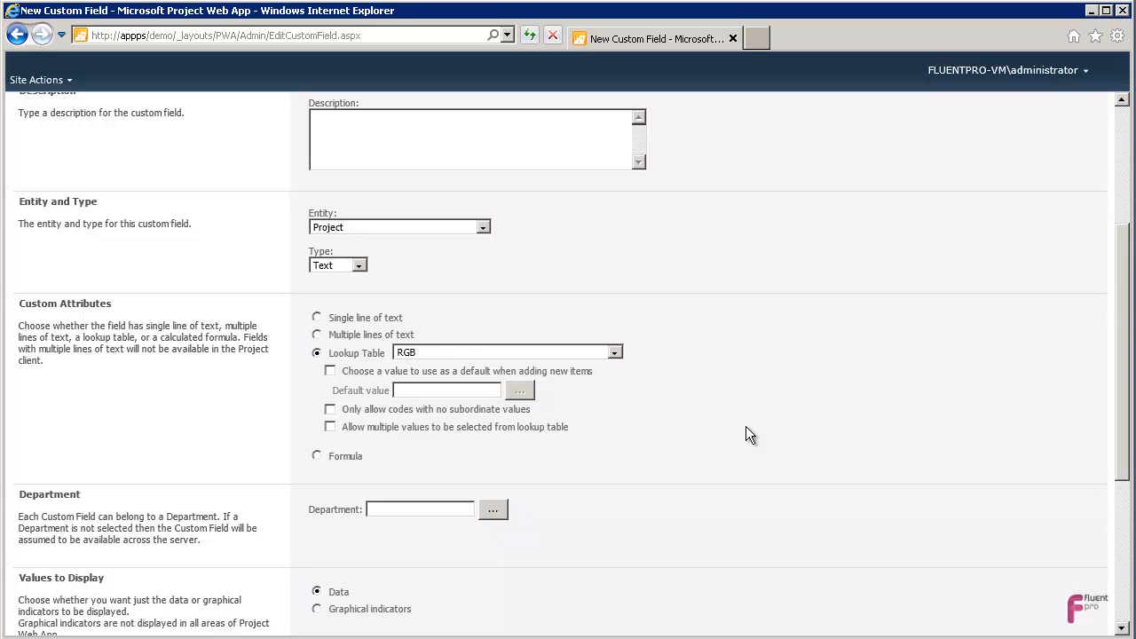
Display the custom field's values as graphical indicators and show data values in ToolTips
scroll(372, 421, down, 2)
scroll(666, 390, down, 4)
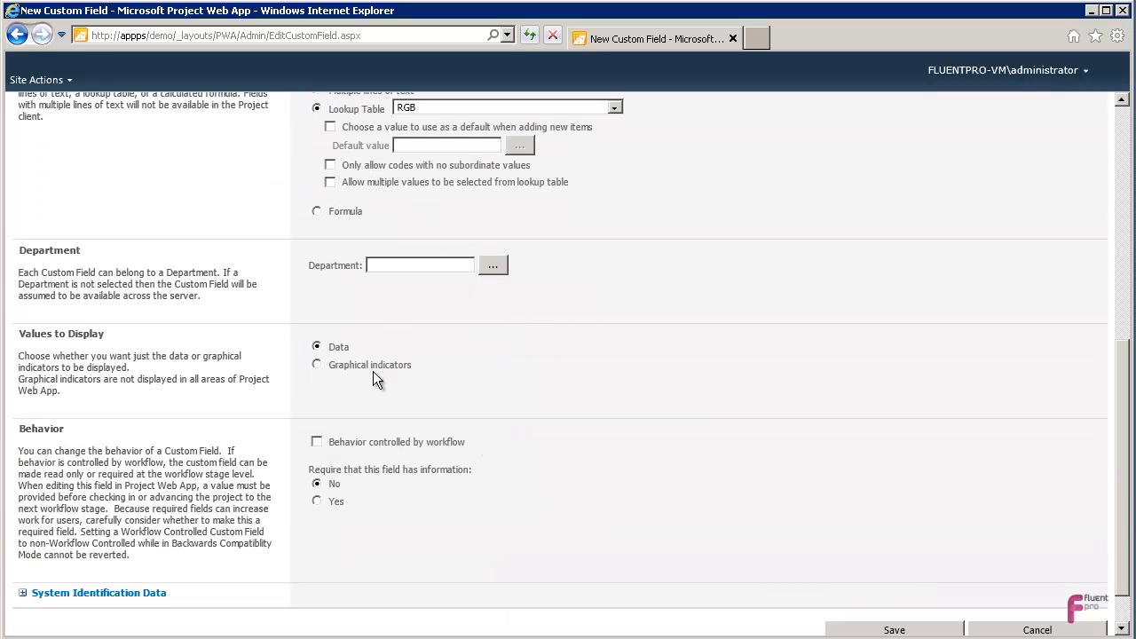
click(348, 364)
click(373, 565)
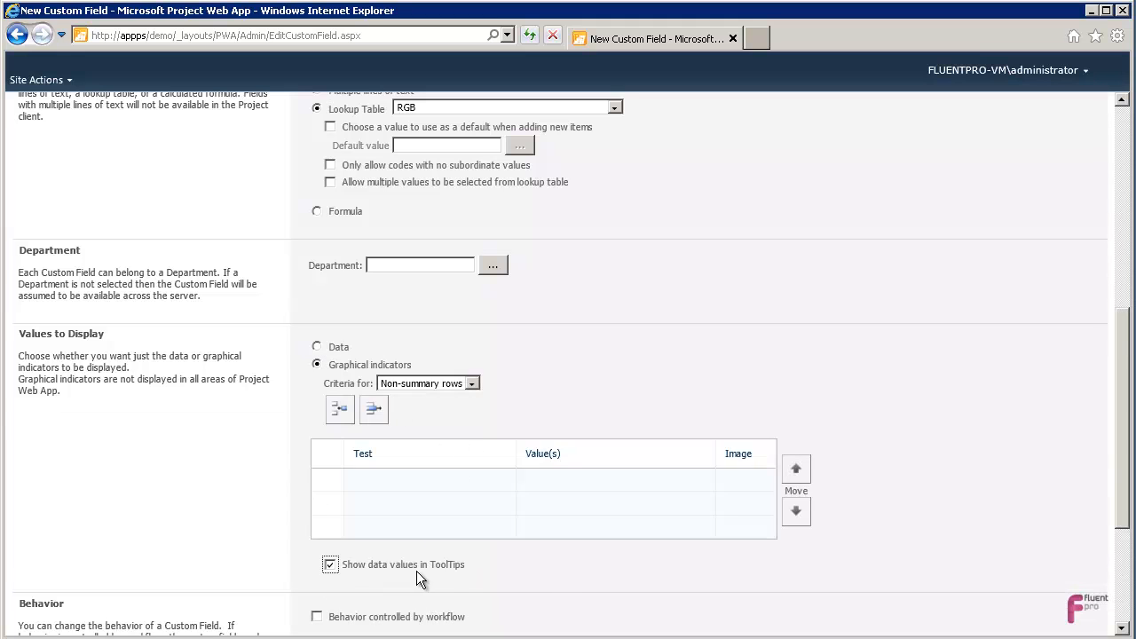
Add a graphical indicator criterion to the custom field that shows a red circle when the value equals Red
click(487, 479)
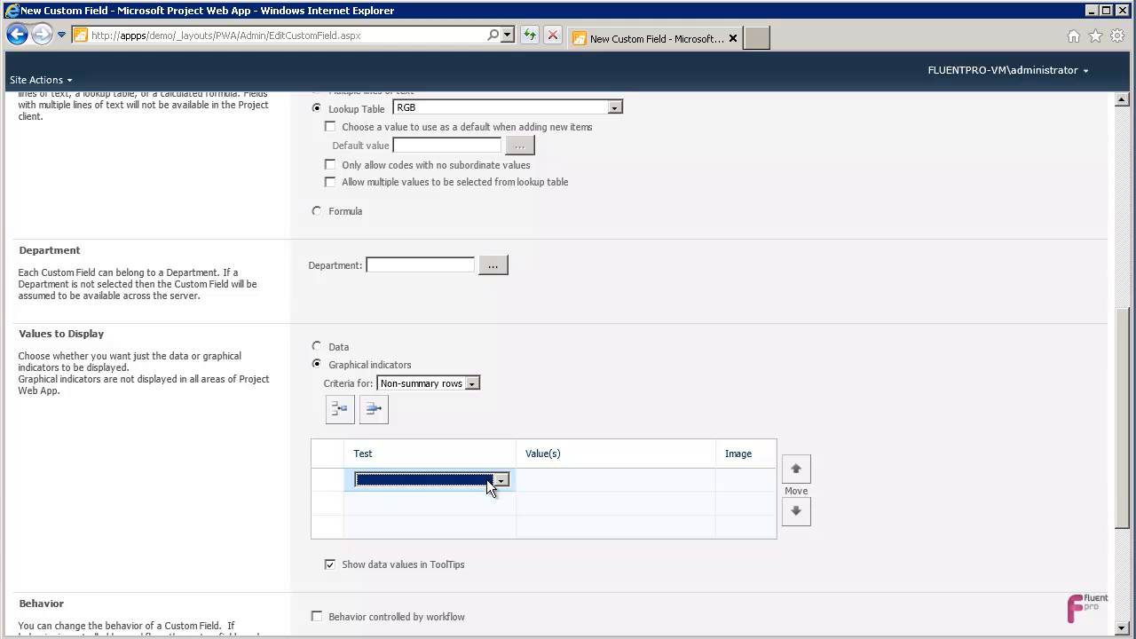
click(506, 481)
click(465, 504)
click(465, 504)
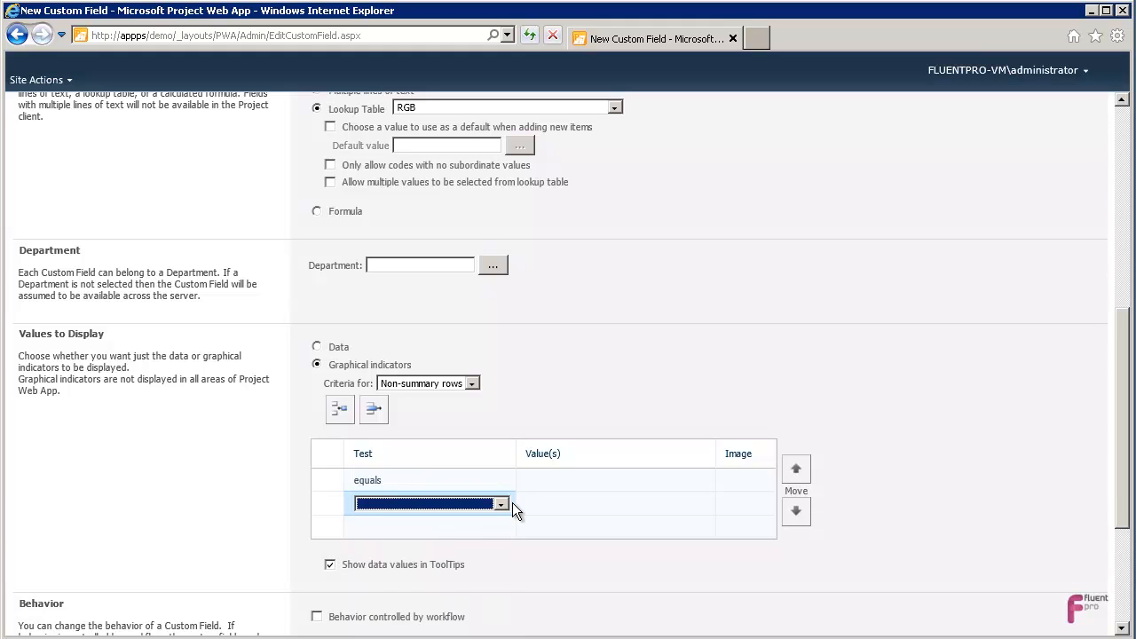
click(613, 480)
text(RED)
key(BackSpace)
key(BackSpace)
text(ed)
click(750, 480)
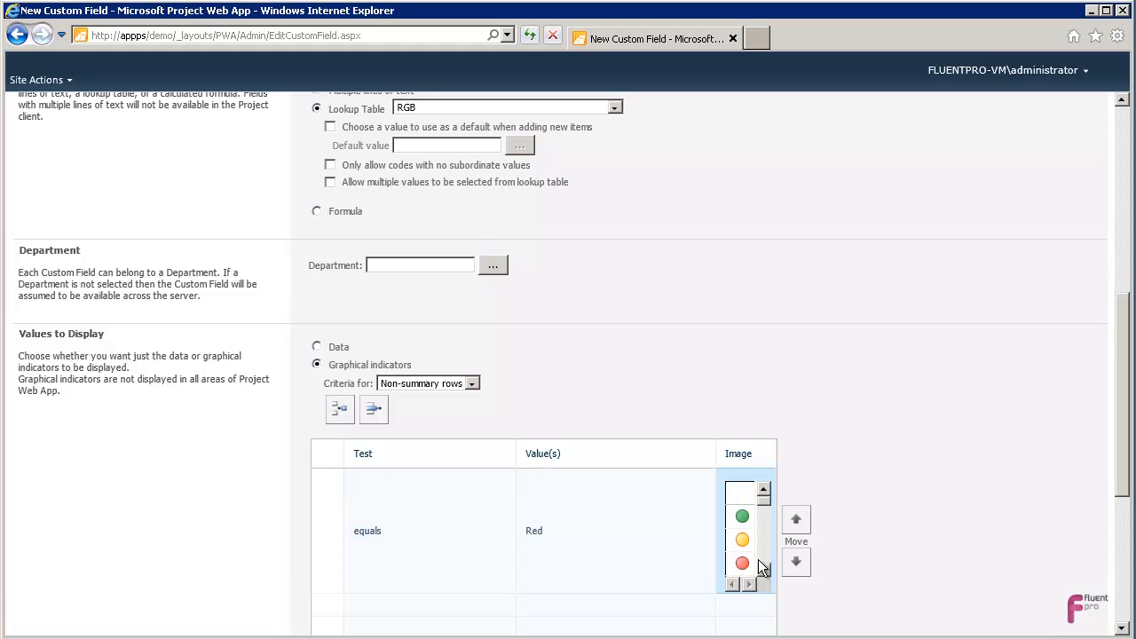
click(749, 564)
Add a second criterion that shows a yellow circle when the value equals Yellow
click(392, 502)
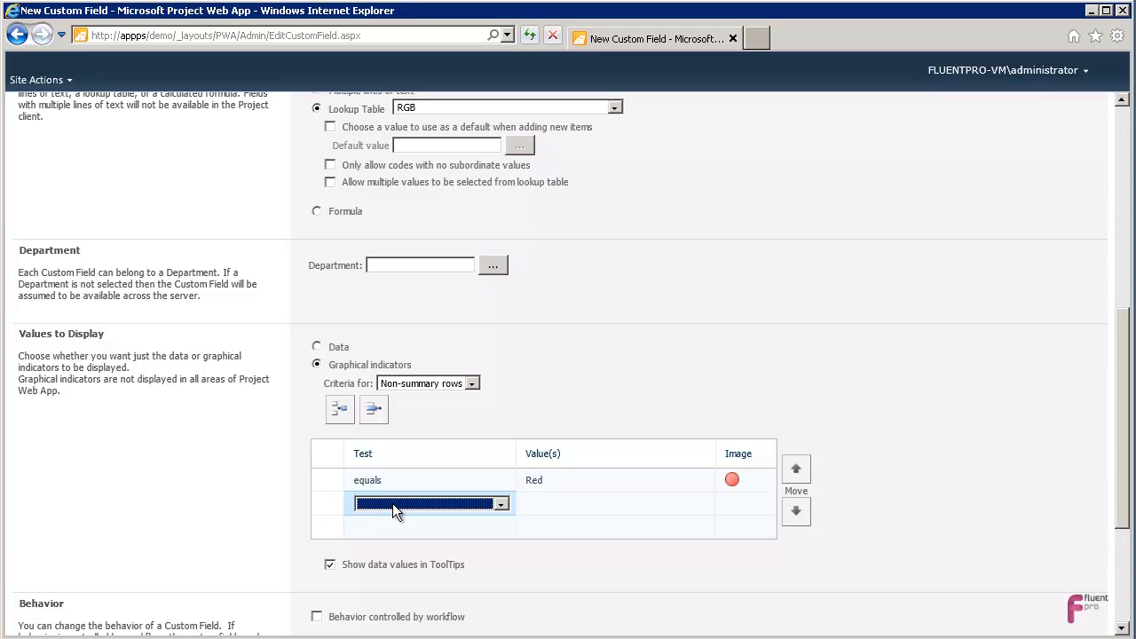
click(392, 504)
click(377, 533)
click(550, 488)
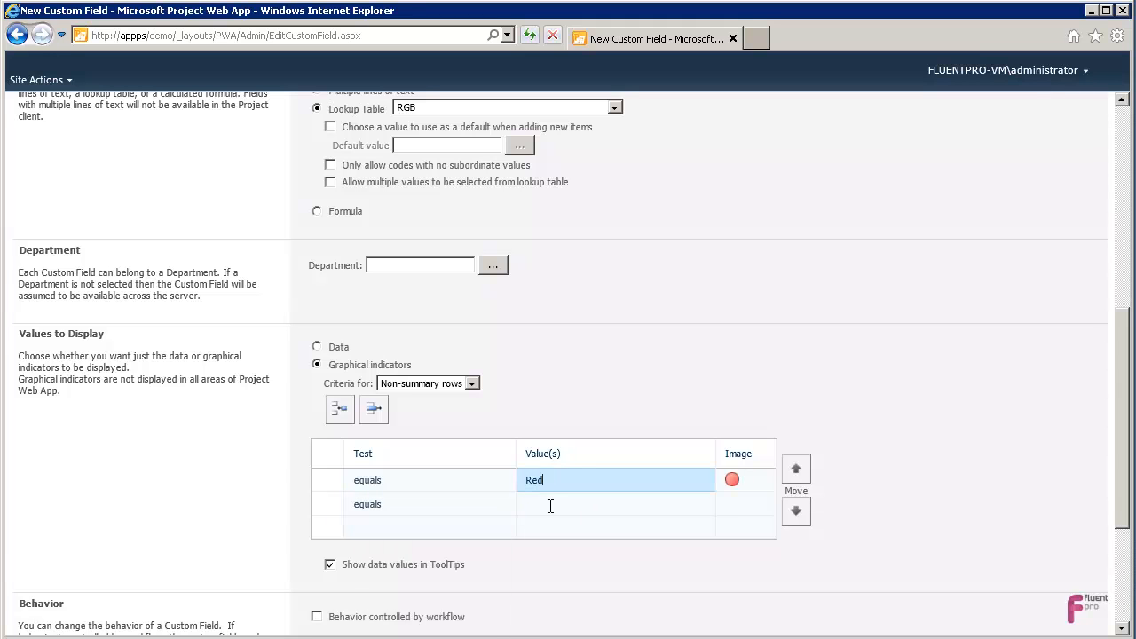
click(551, 505)
text(Yellow)
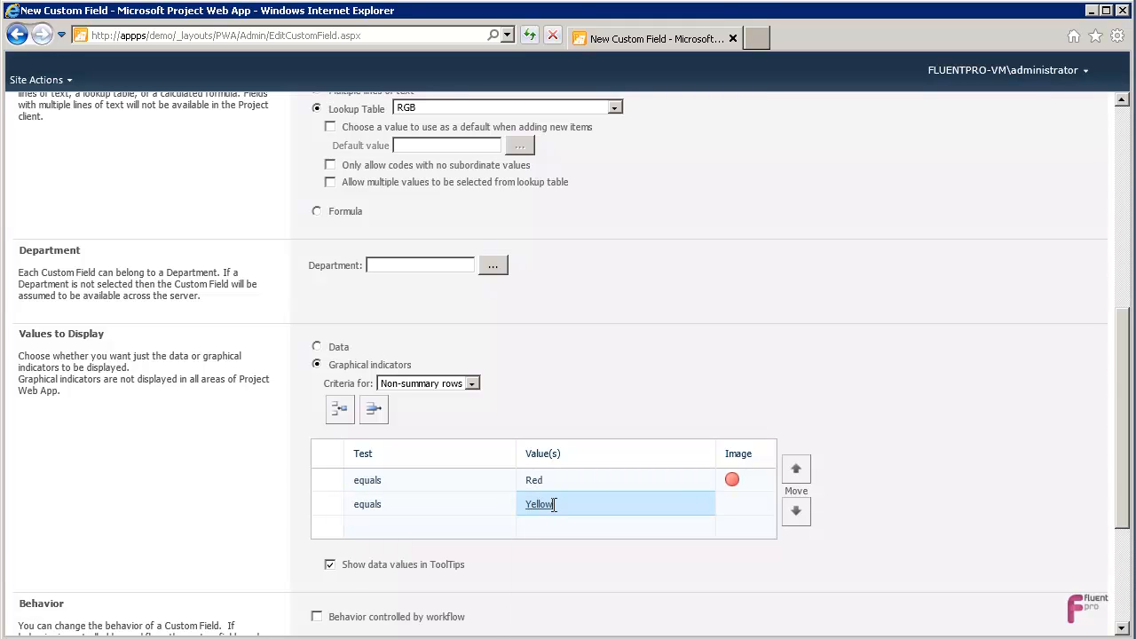
click(725, 499)
click(743, 503)
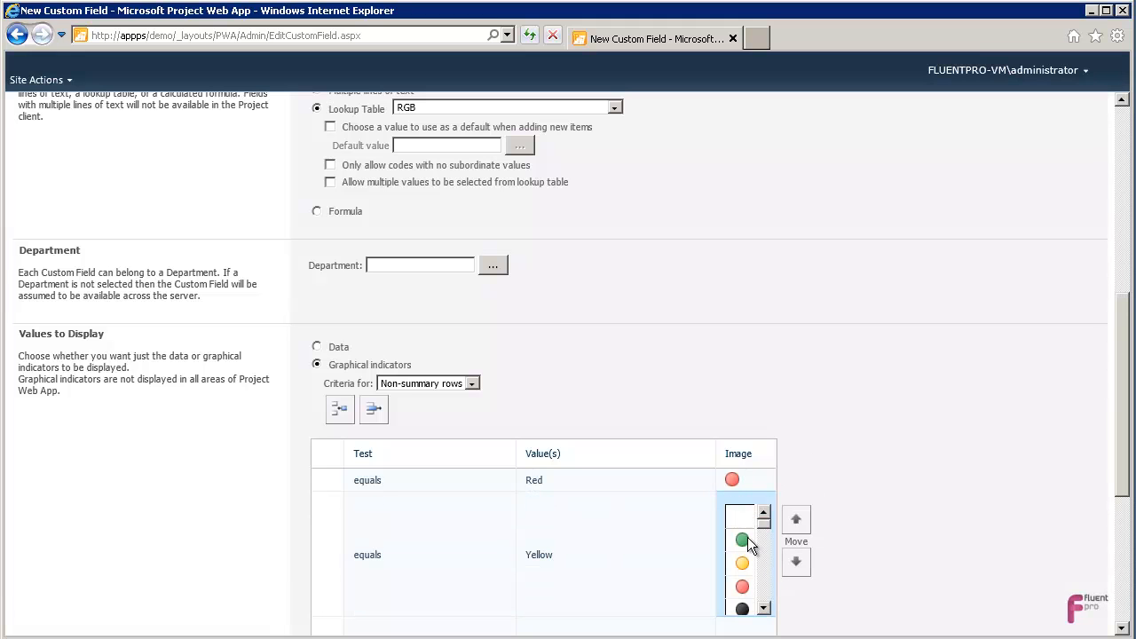
click(743, 563)
Add a third criterion that shows a green circle when the value equals Green, and save the custom field
click(406, 527)
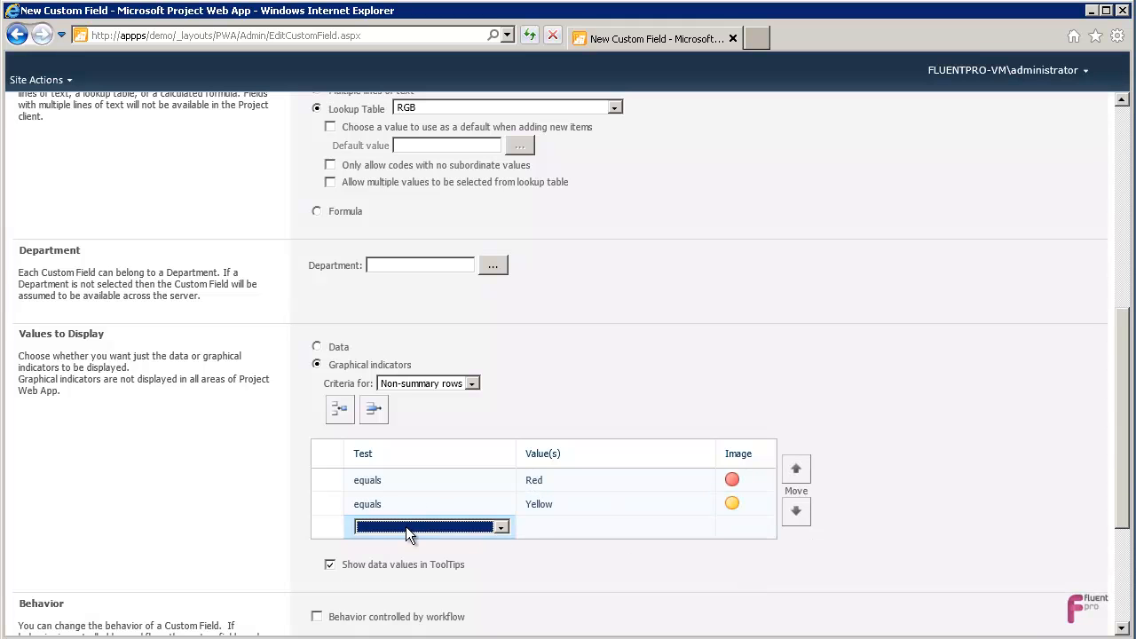
click(629, 528)
text(Green)
click(734, 532)
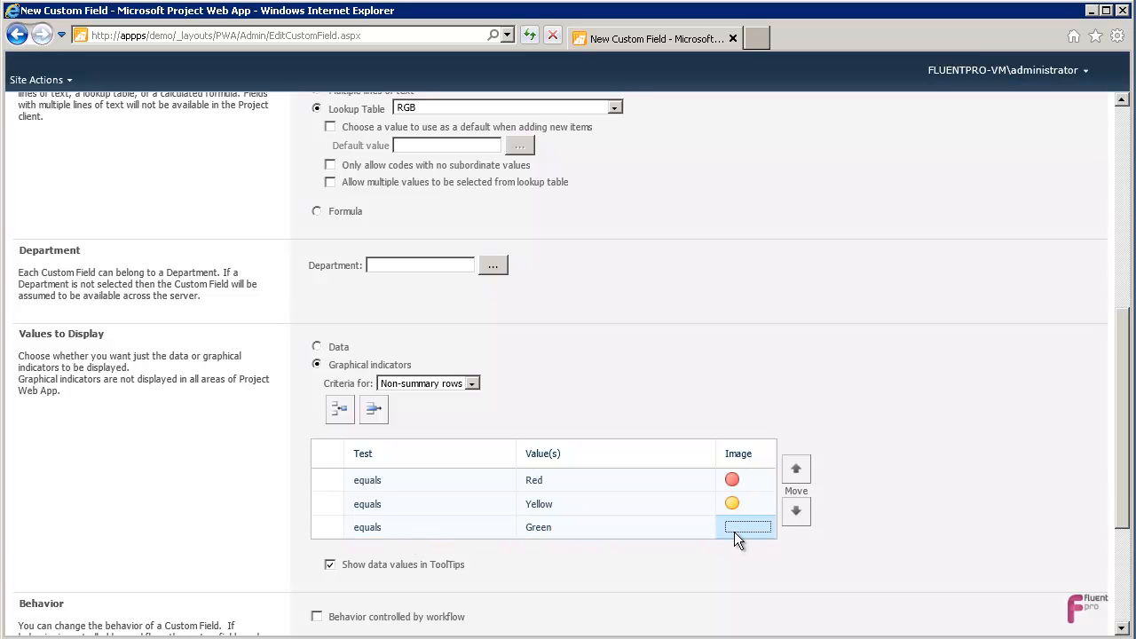
click(747, 572)
scroll(1013, 409, down, 3)
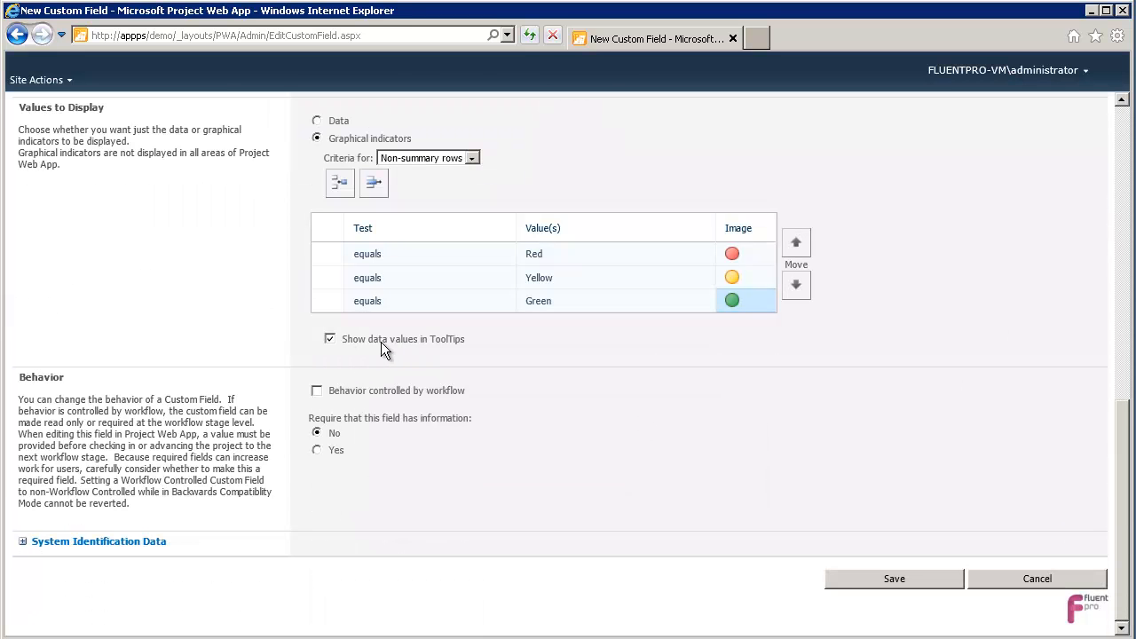
click(917, 583)
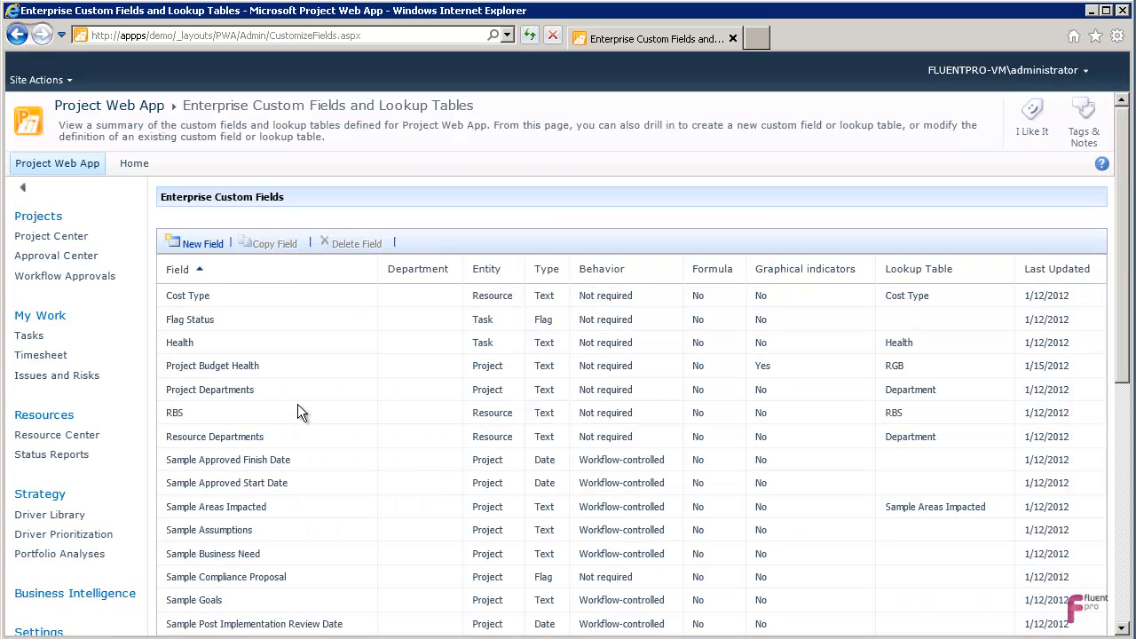
Review the list of enterprise custom fields and open the Alerts and Reminders settings from Server Settings
scroll(297, 412, down, 3)
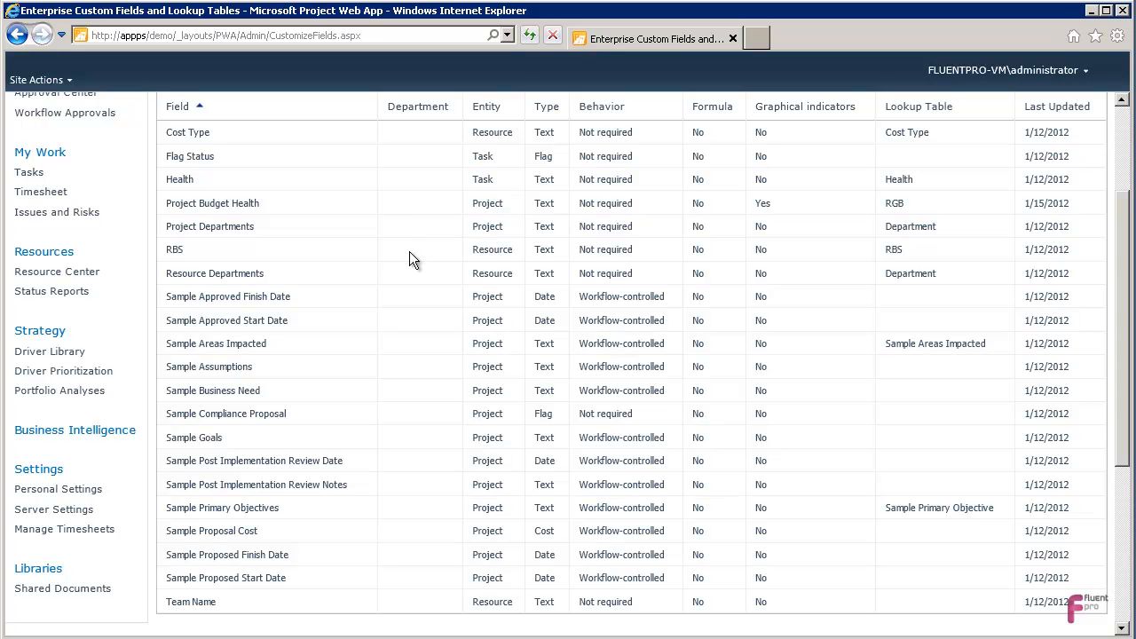
scroll(409, 251, up, 3)
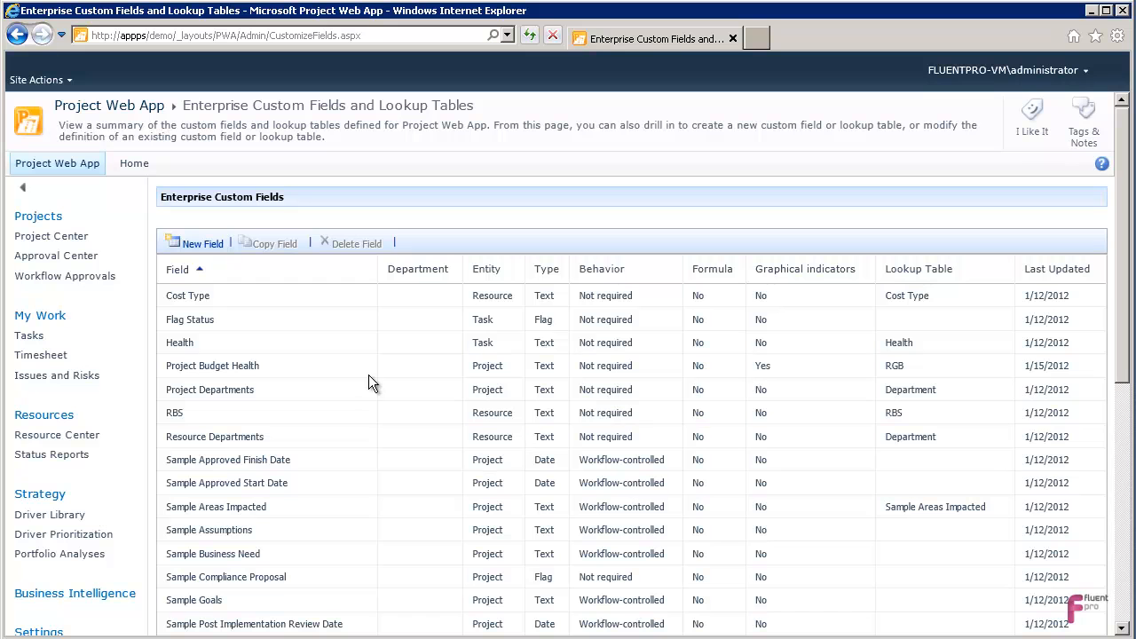
scroll(348, 401, down, 4)
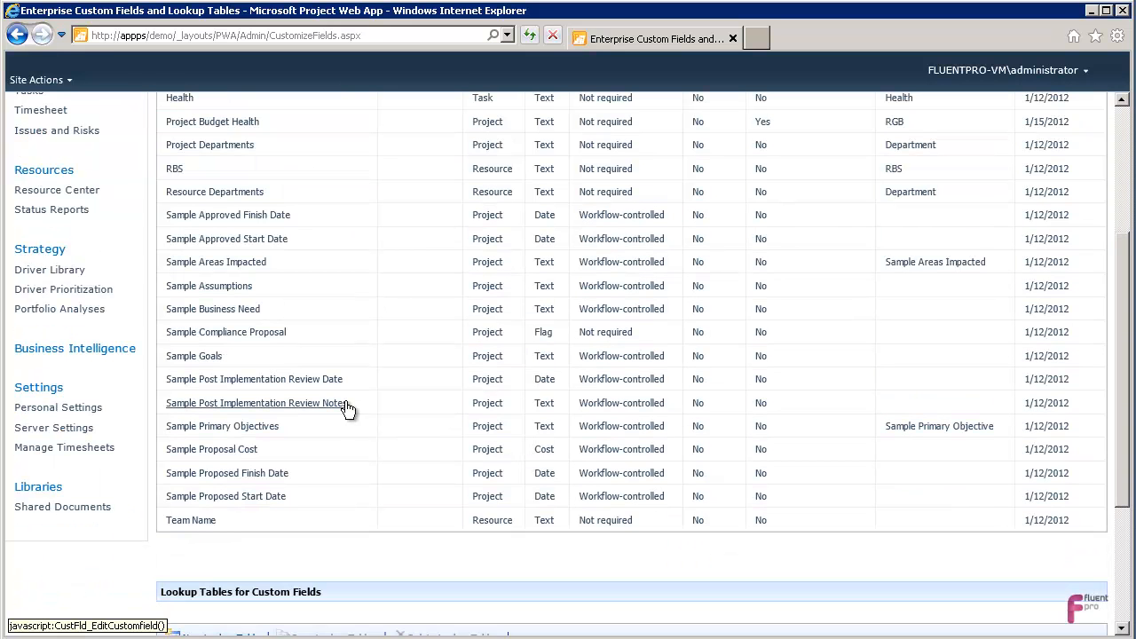
click(58, 430)
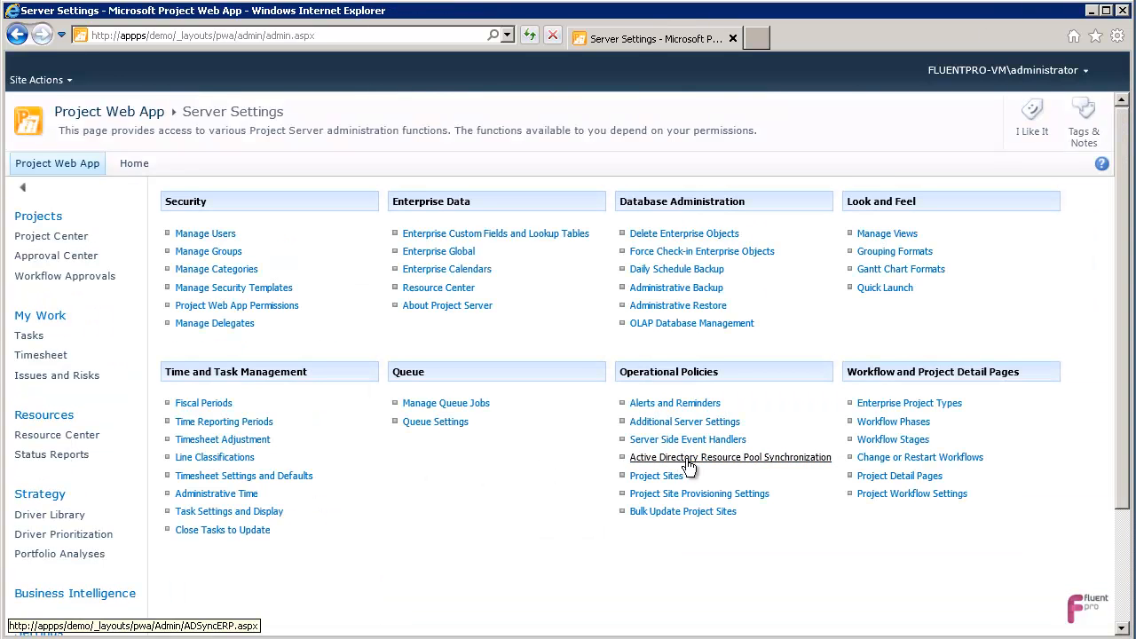
click(676, 404)
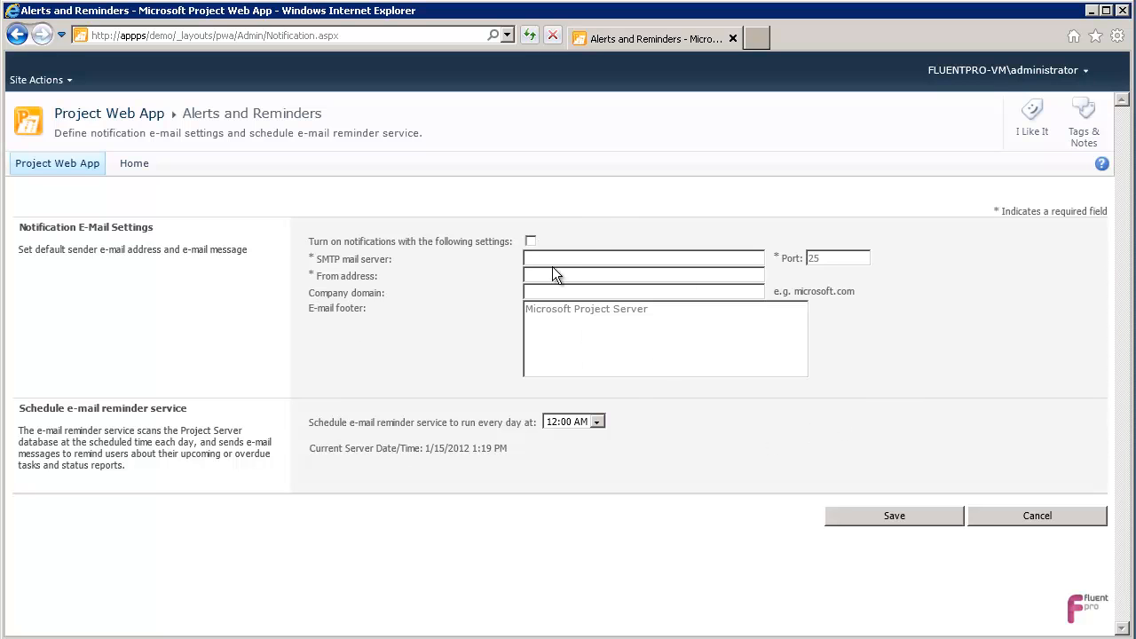
Turn on e-mail notifications, look through the mail server, company domain and footer settings, and discard the changes
click(531, 241)
click(532, 259)
click(538, 292)
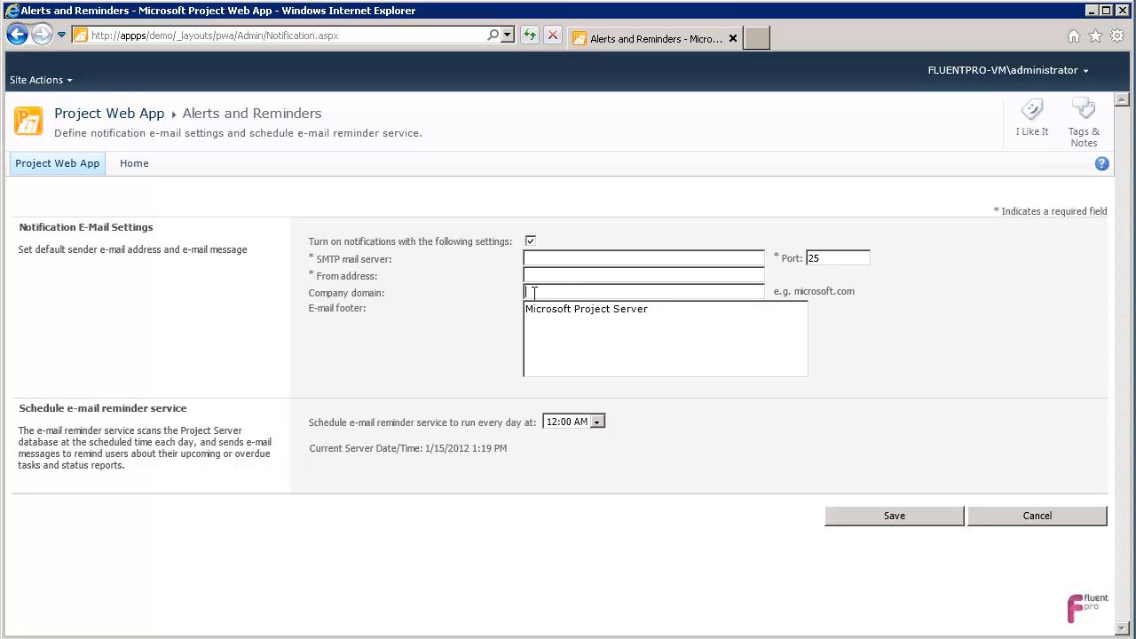
triple_click(601, 336)
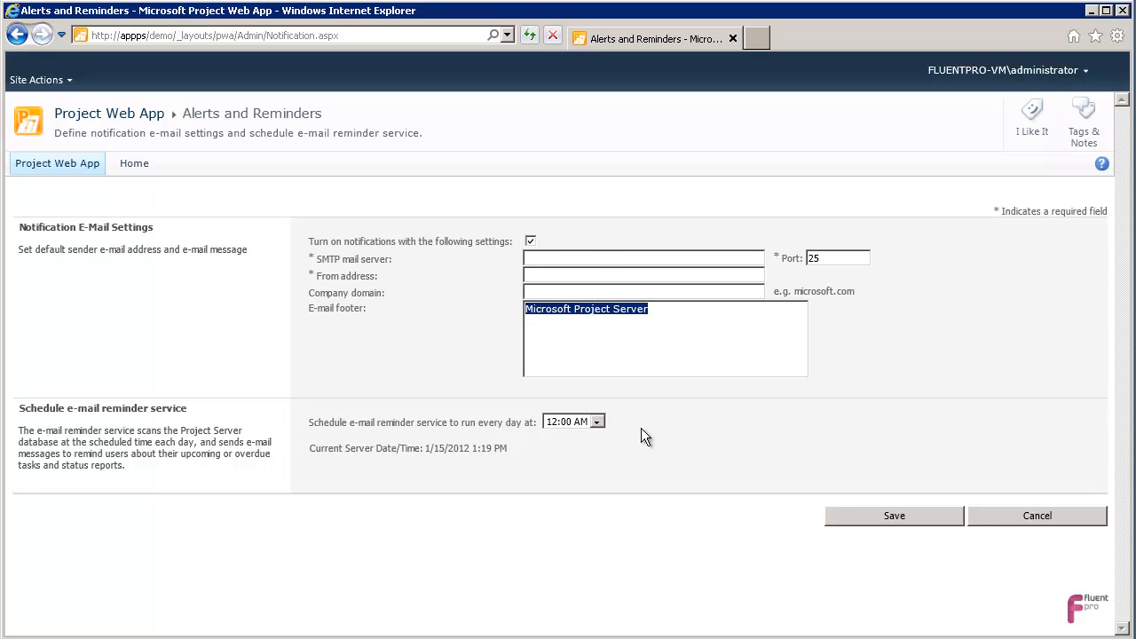
click(1013, 516)
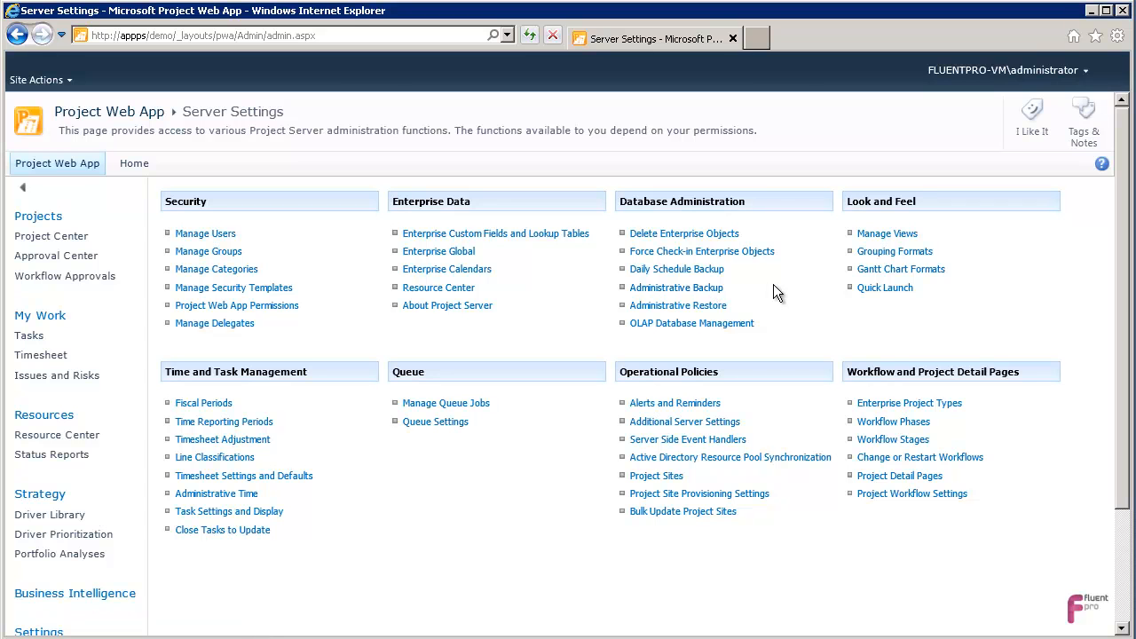
Examine which items can be selected for an administrative backup and leave without backing anything up
click(697, 289)
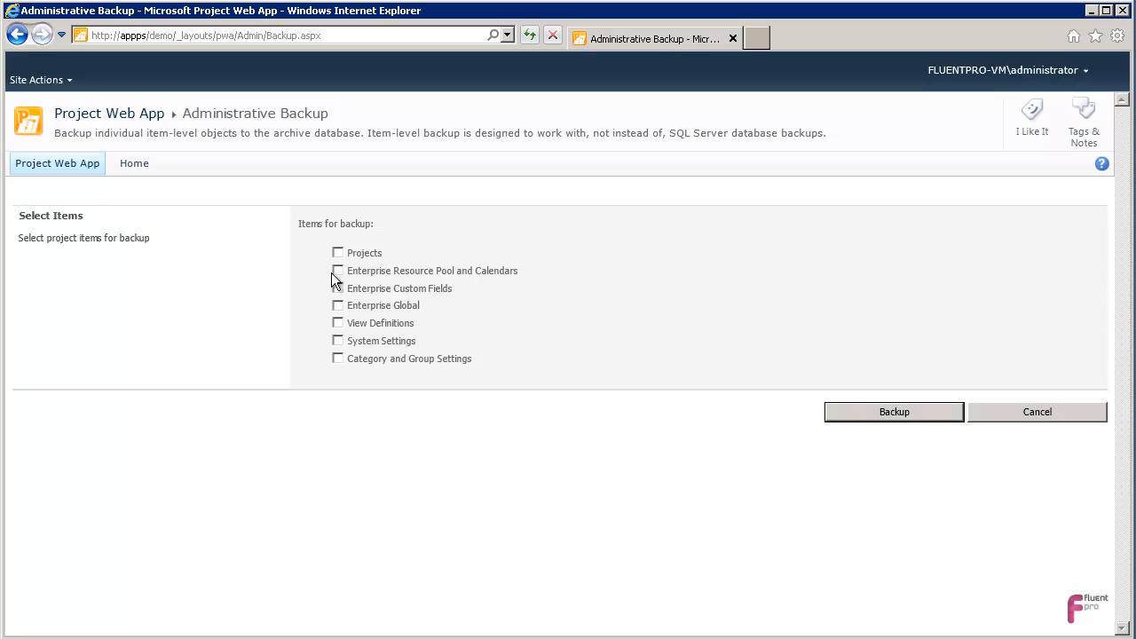
click(1058, 409)
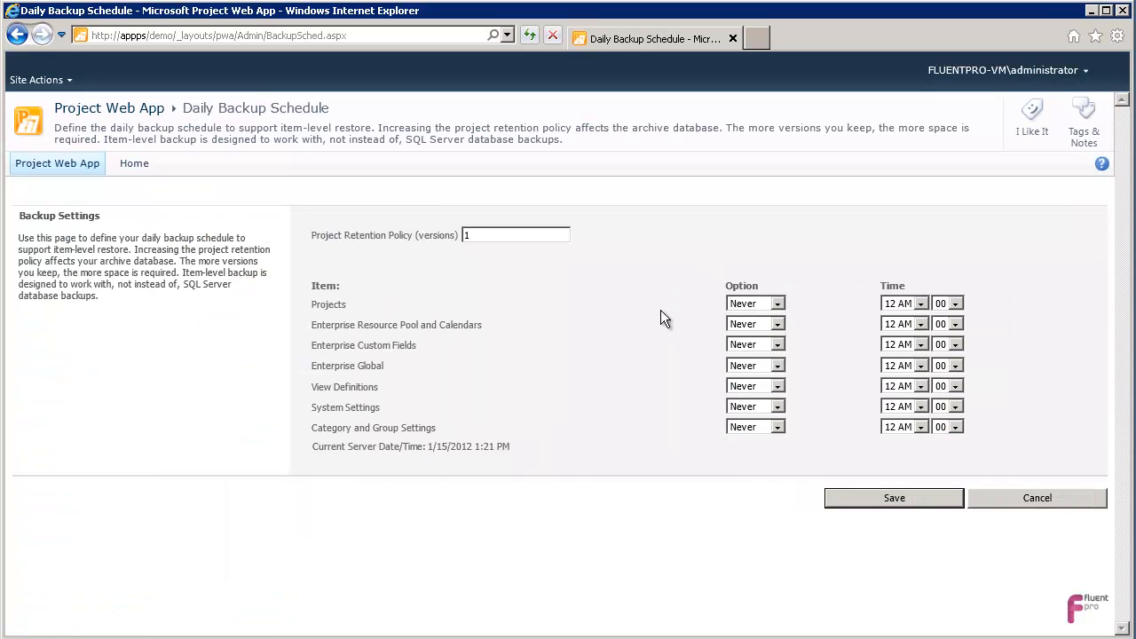
Set the daily backup option to Schedule for every item except System Settings
click(770, 305)
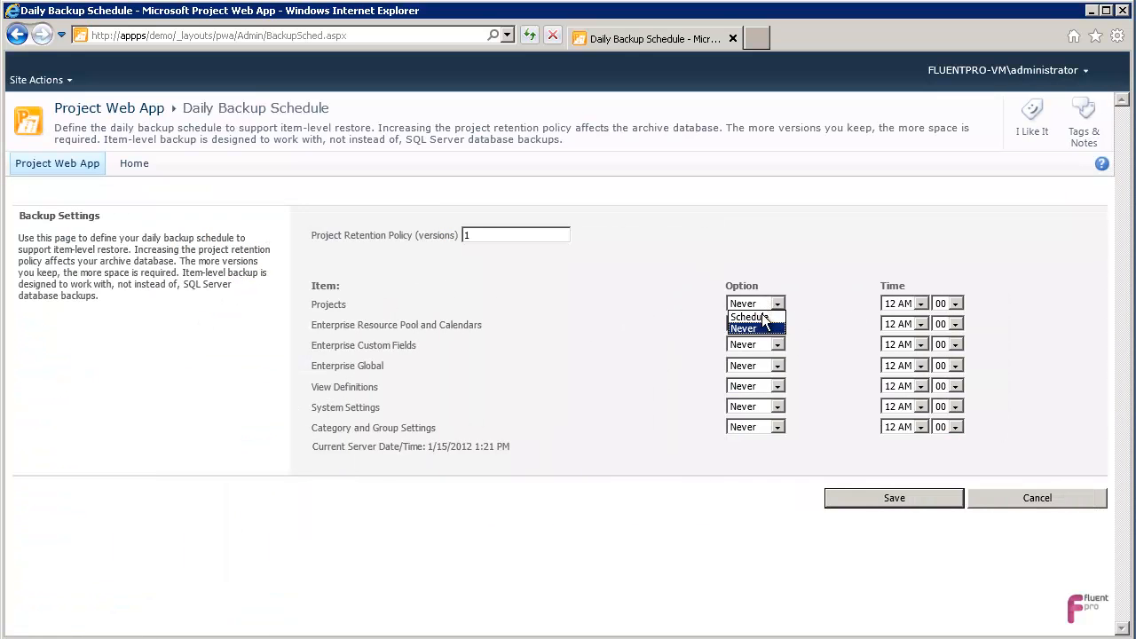
click(750, 316)
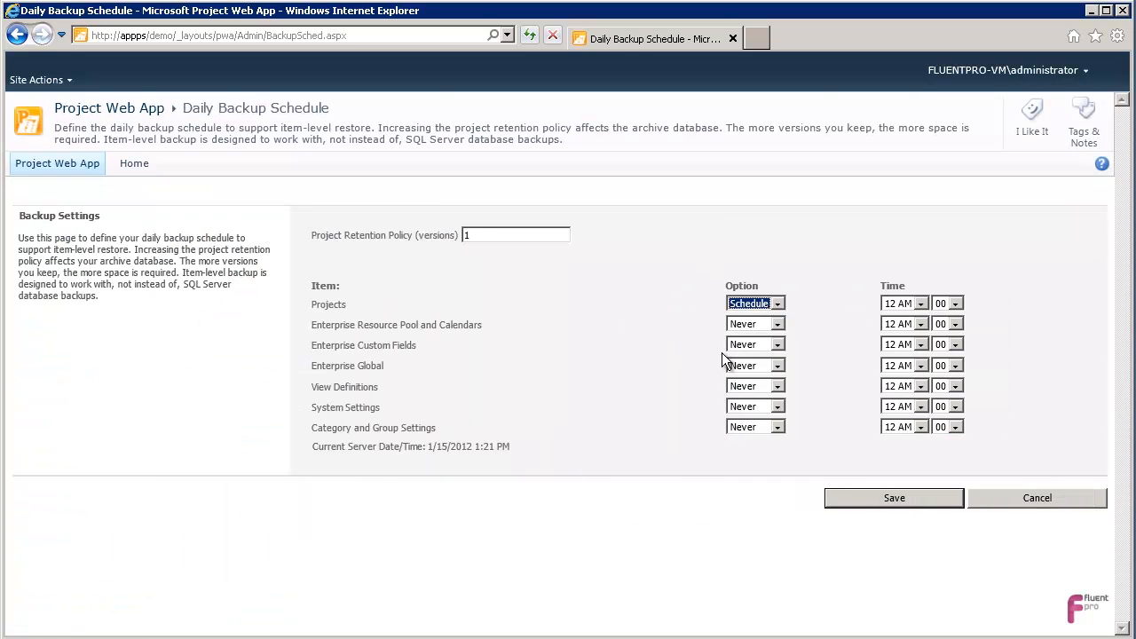
click(776, 304)
click(776, 305)
click(776, 324)
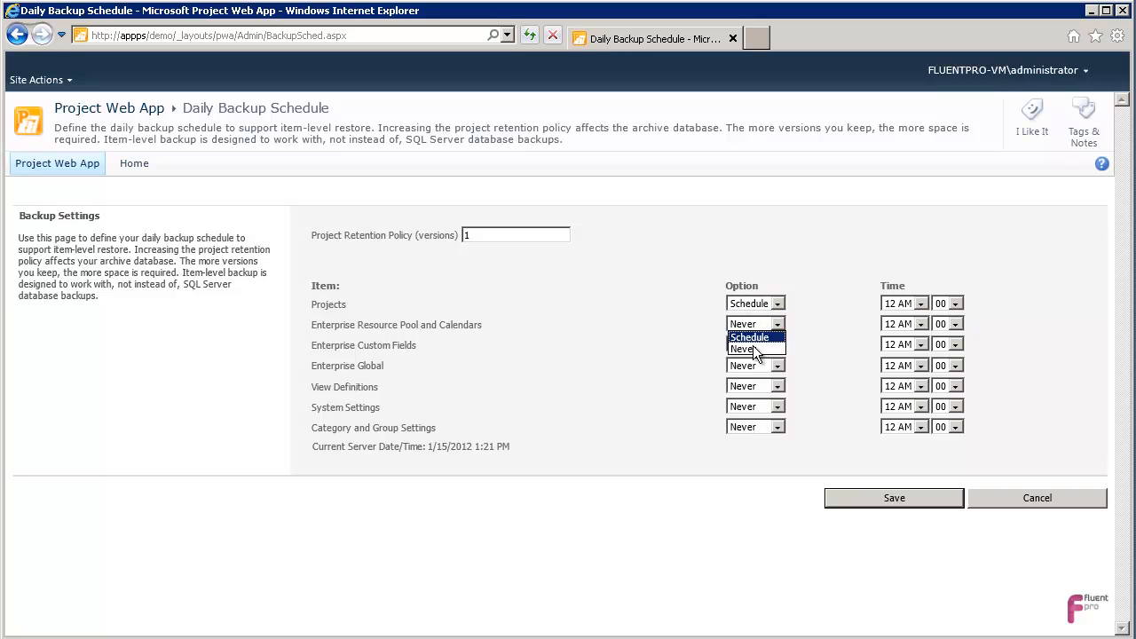
click(751, 357)
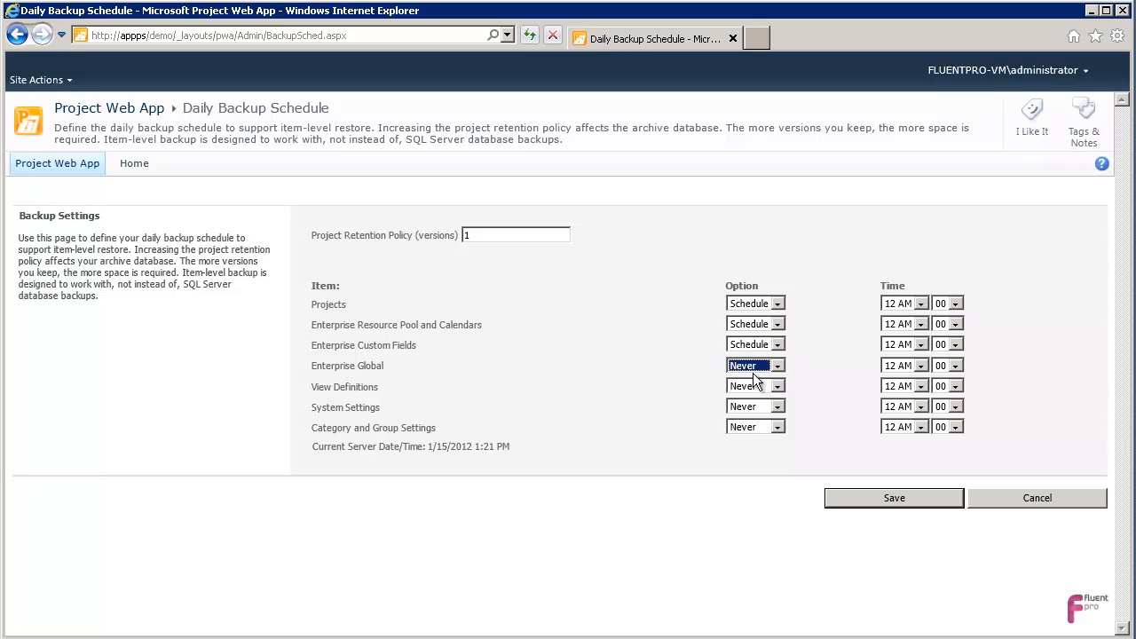
click(754, 371)
click(751, 380)
click(741, 401)
click(761, 425)
click(757, 440)
Set the project retention policy to 20 versions and discard the daily backup schedule changes
double_click(335, 304)
mouse_move(332, 306)
mouse_down()
mouse_move(363, 319)
mouse_move(377, 302)
mouse_move(315, 306)
mouse_up()
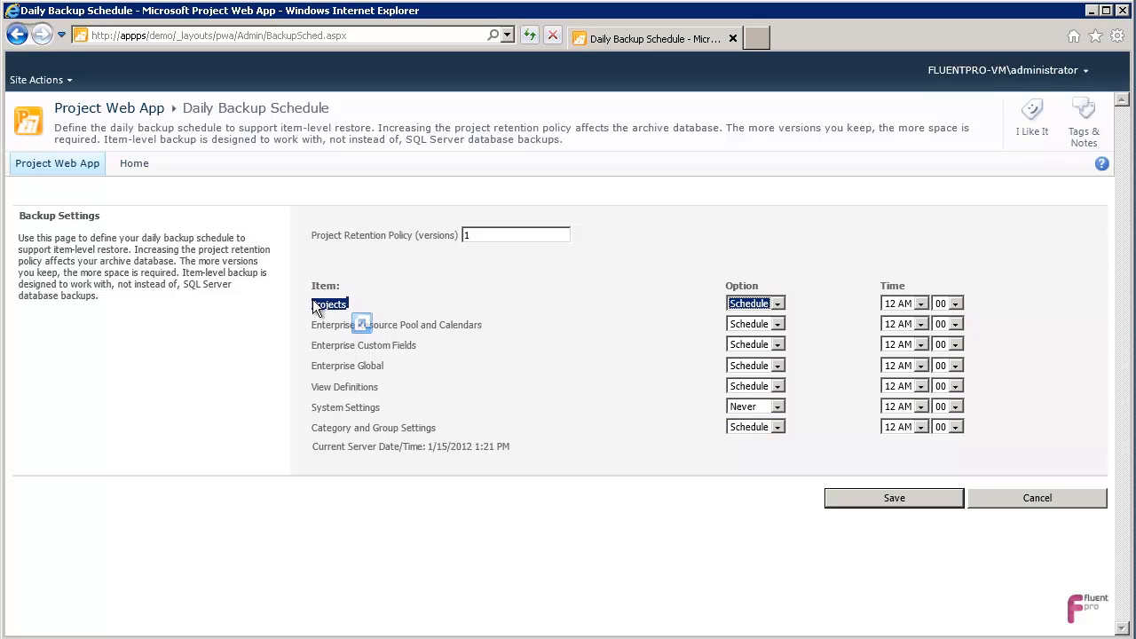
click(440, 300)
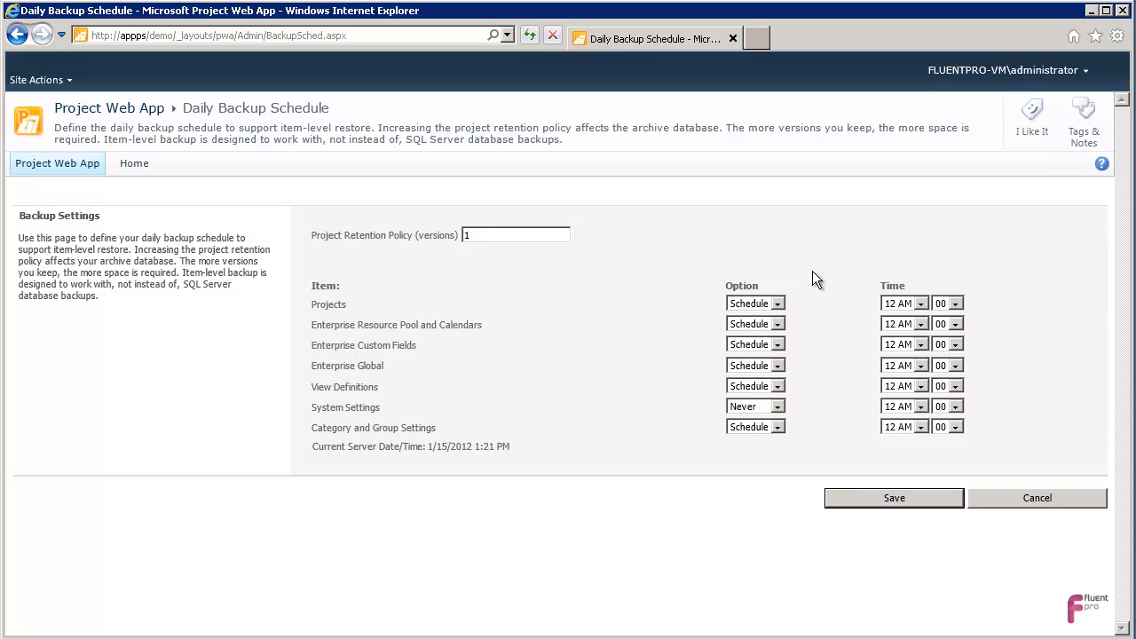
double_click(490, 230)
text(25)
key(BackSpace)
text(0)
double_click(531, 237)
click(1039, 498)
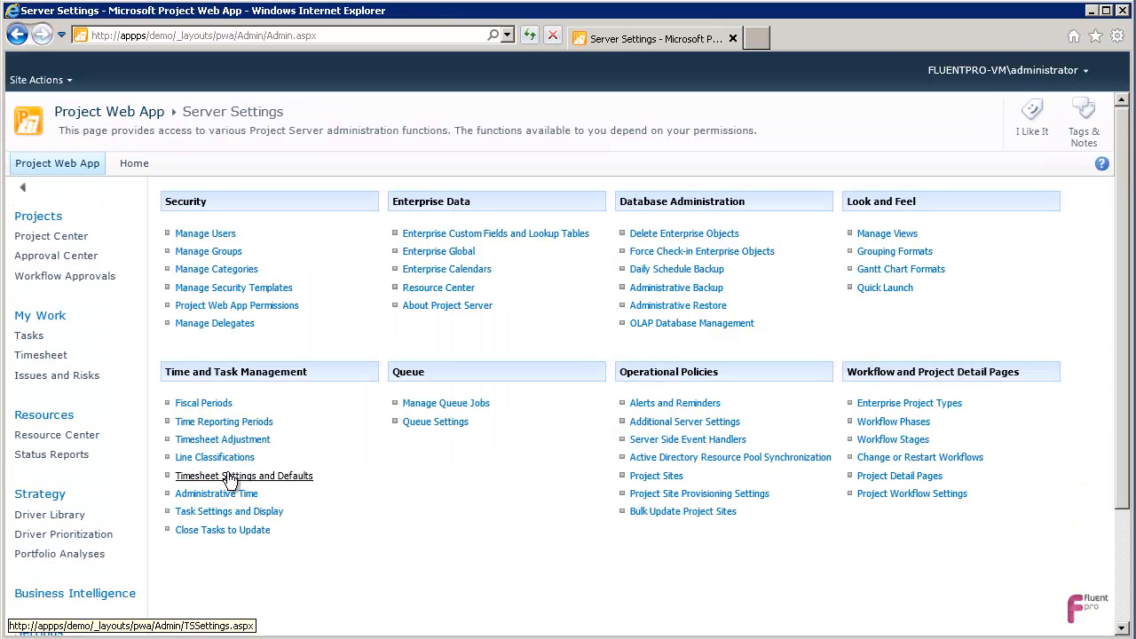
Examine the tracking method, reporting display and user update options in Task Settings and Display, and leave without saving
click(207, 511)
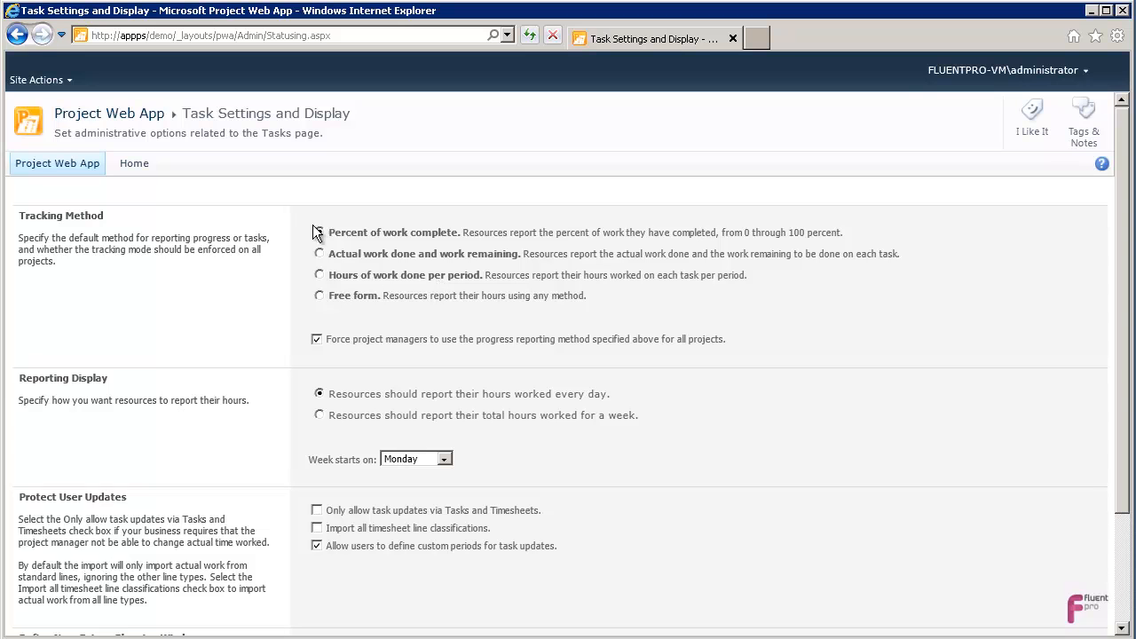
scroll(204, 317, down, 3)
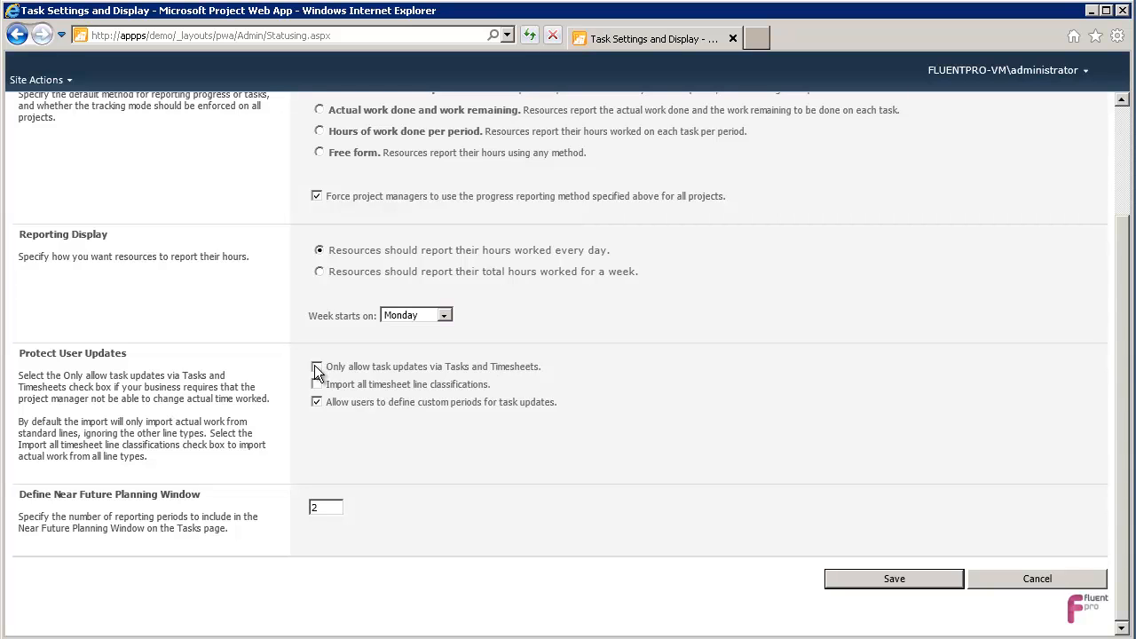
click(1030, 579)
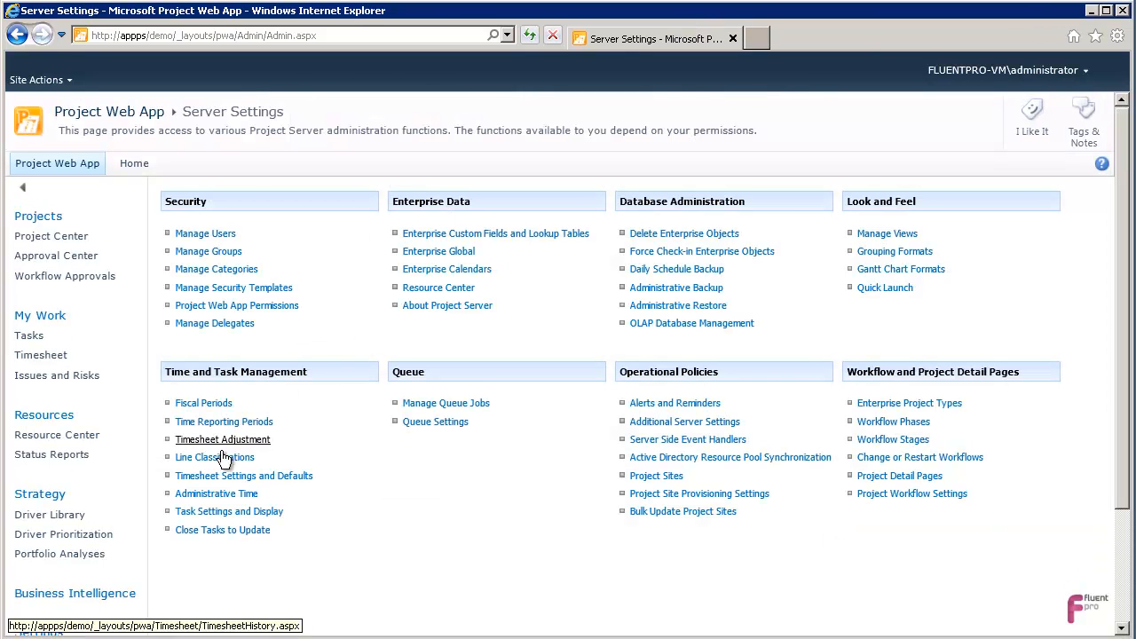
Examine the policy, auditing, approval routing and single entry options in Timesheet Settings and Defaults, and leave without saving
click(203, 482)
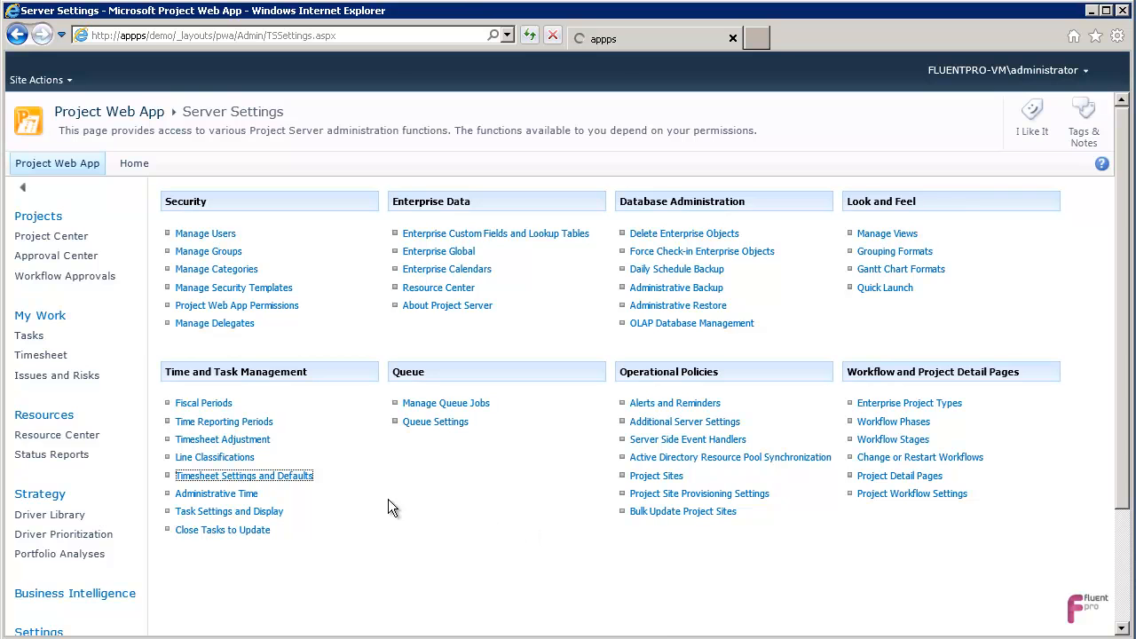
scroll(232, 360, down, 7)
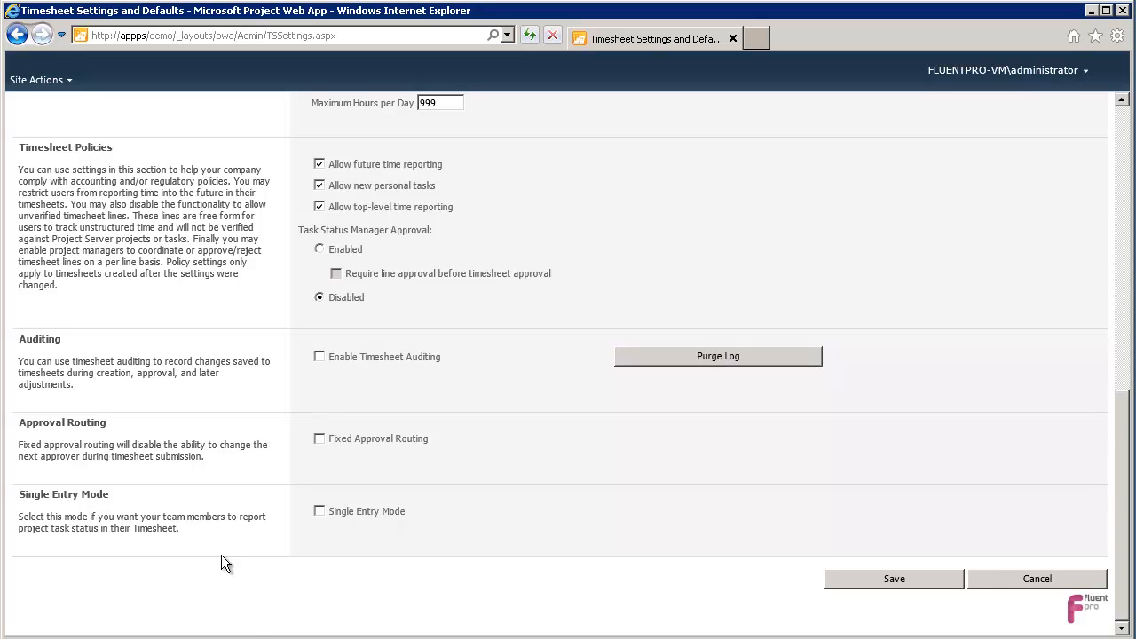
click(1024, 577)
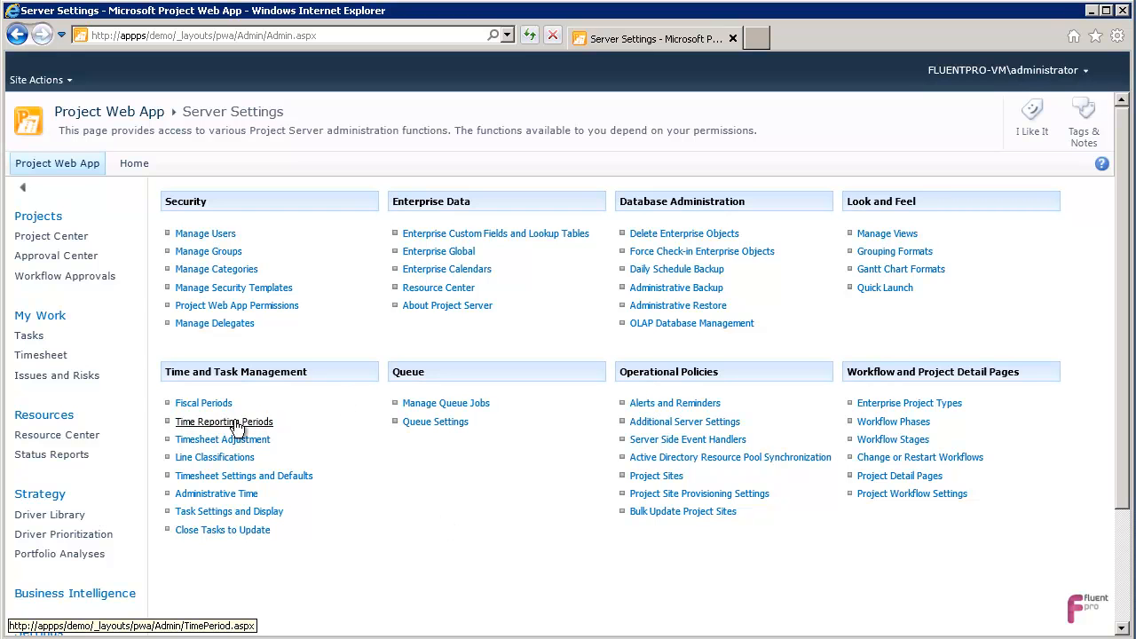
Try the prefix TR- in the batch naming convention under Time Reporting Periods, check the sample name, and leave without saving
click(213, 422)
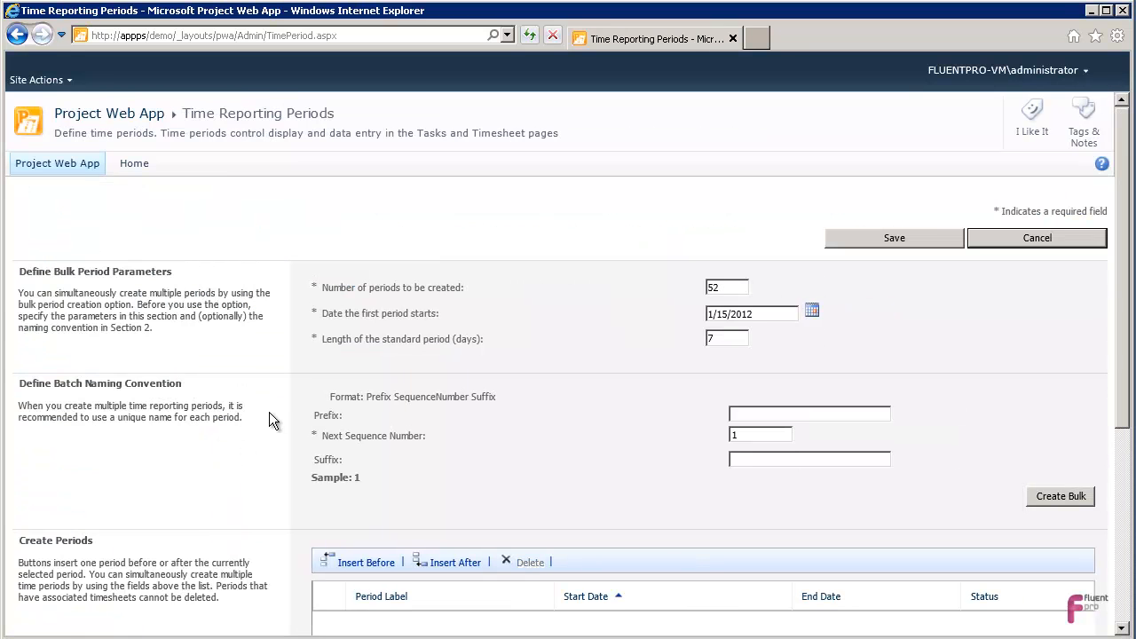
scroll(269, 415, down, 2)
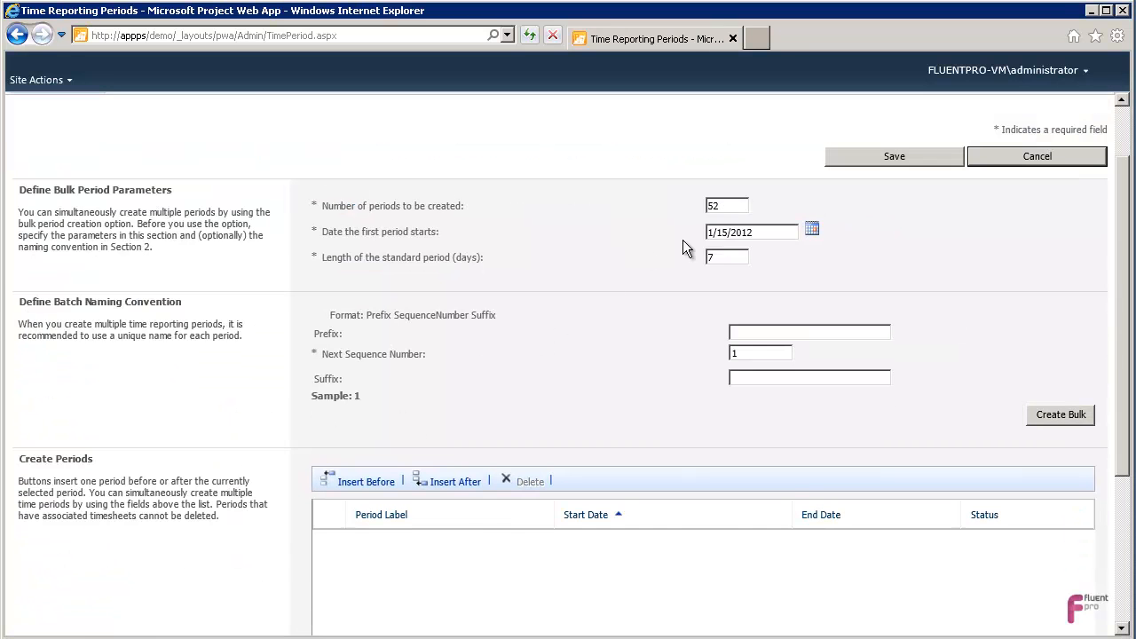
double_click(733, 205)
double_click(730, 254)
drag(761, 233, 744, 238)
click(767, 232)
text(TR-)
key(Tab)
key(Tab)
drag(377, 397, 310, 397)
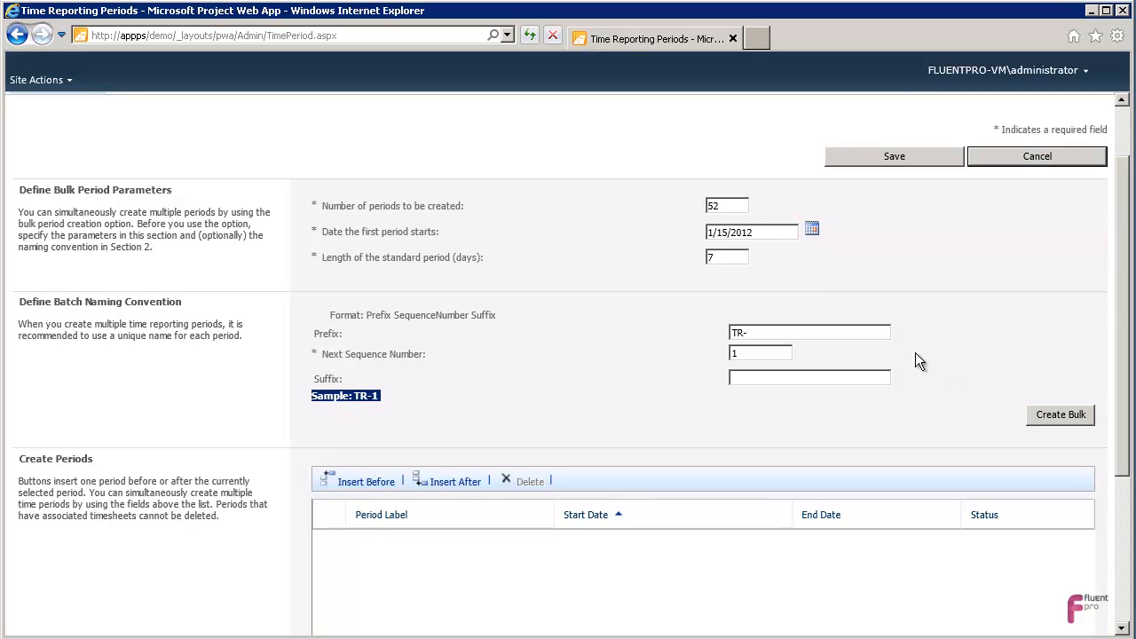
click(1036, 154)
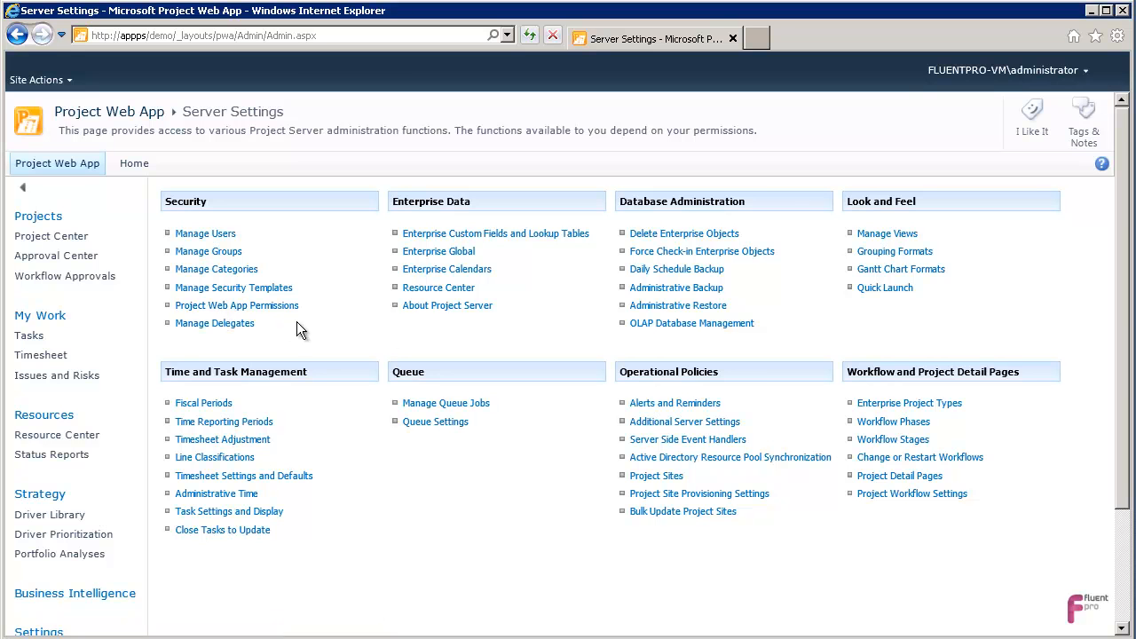
Disable the Delete Project permission organization-wide in Project Web App Permissions and save the change
click(213, 307)
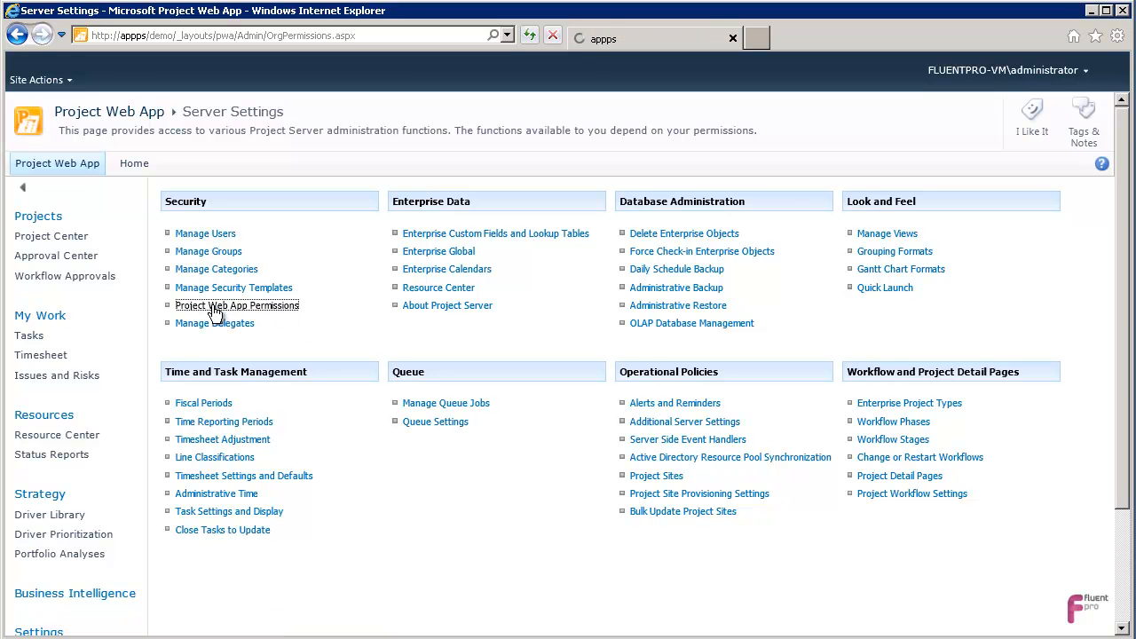
scroll(328, 387, down, 3)
scroll(327, 380, down, 1)
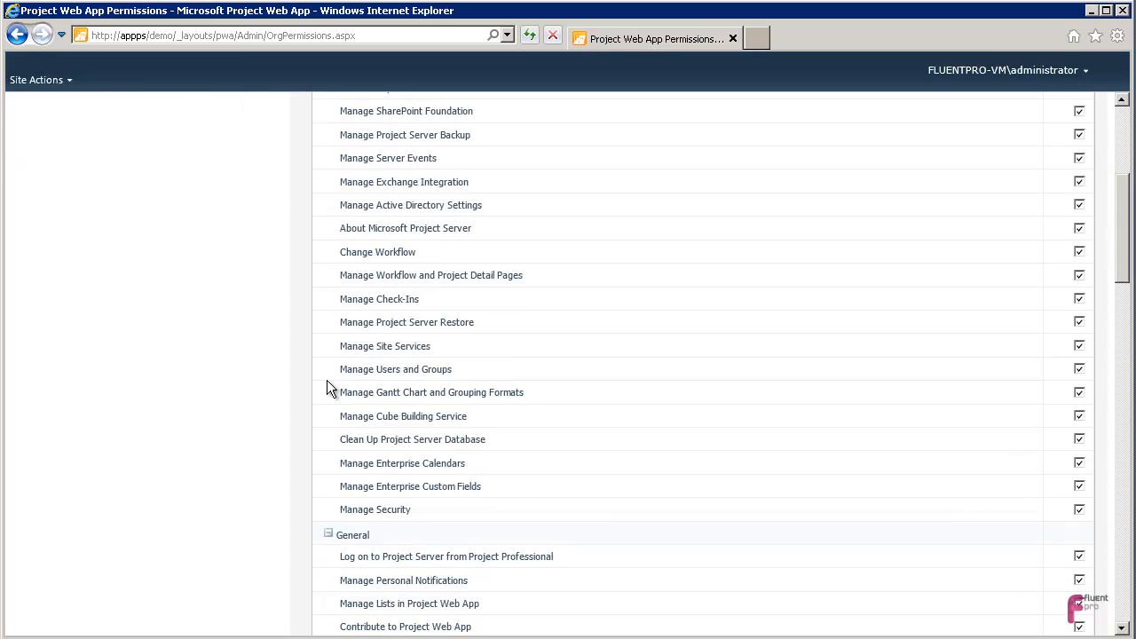
scroll(221, 366, down, 9)
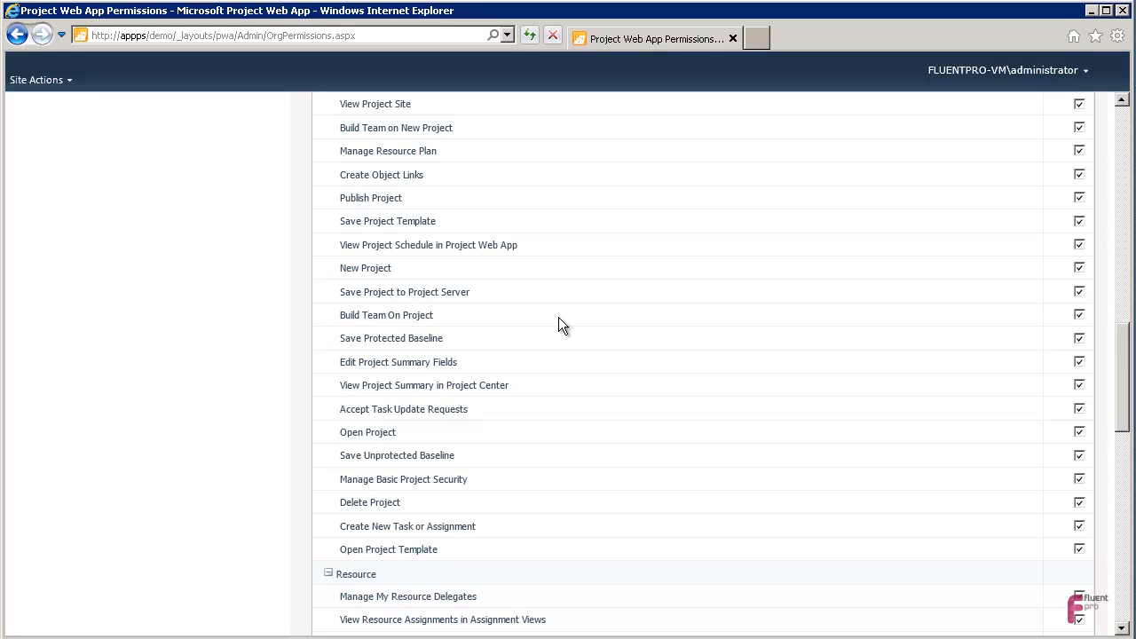
scroll(564, 330, down, 2)
click(1082, 341)
scroll(832, 380, up, 4)
scroll(830, 372, up, 10)
click(893, 222)
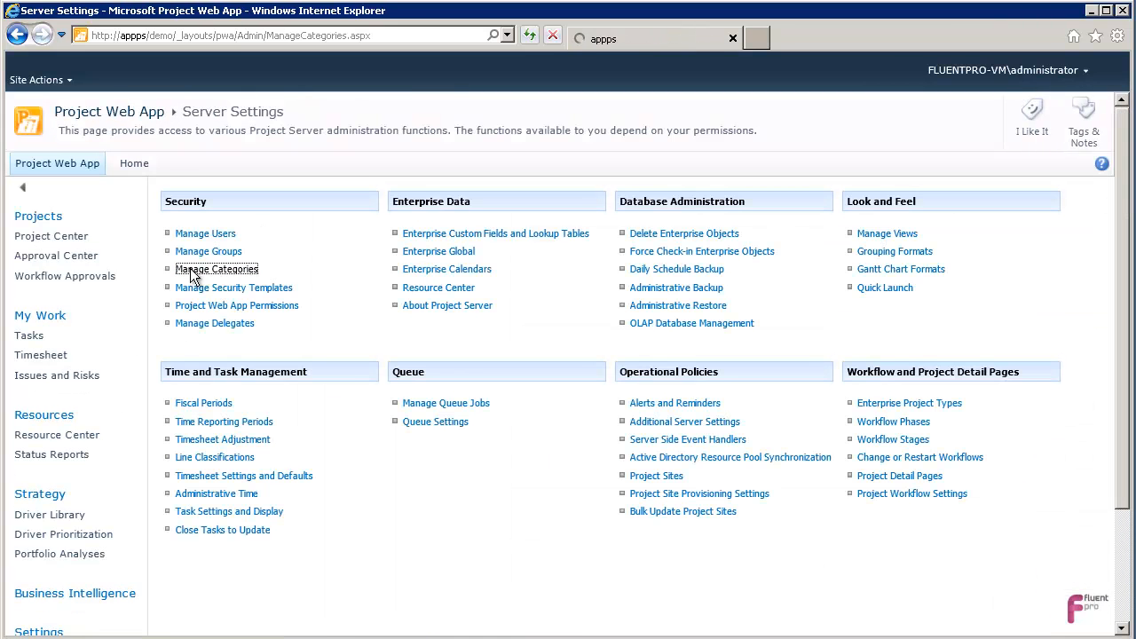
Examine the My Projects category permissions for Project Managers, Resource Managers and Team Leads, especially Delete Project, and leave without saving
click(194, 271)
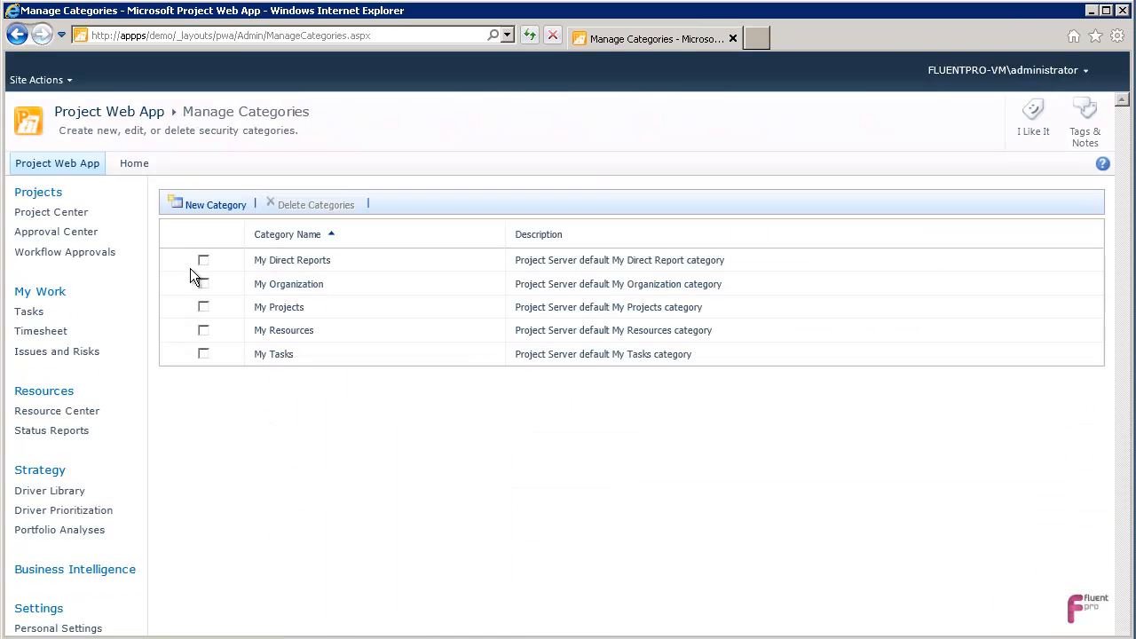
click(276, 311)
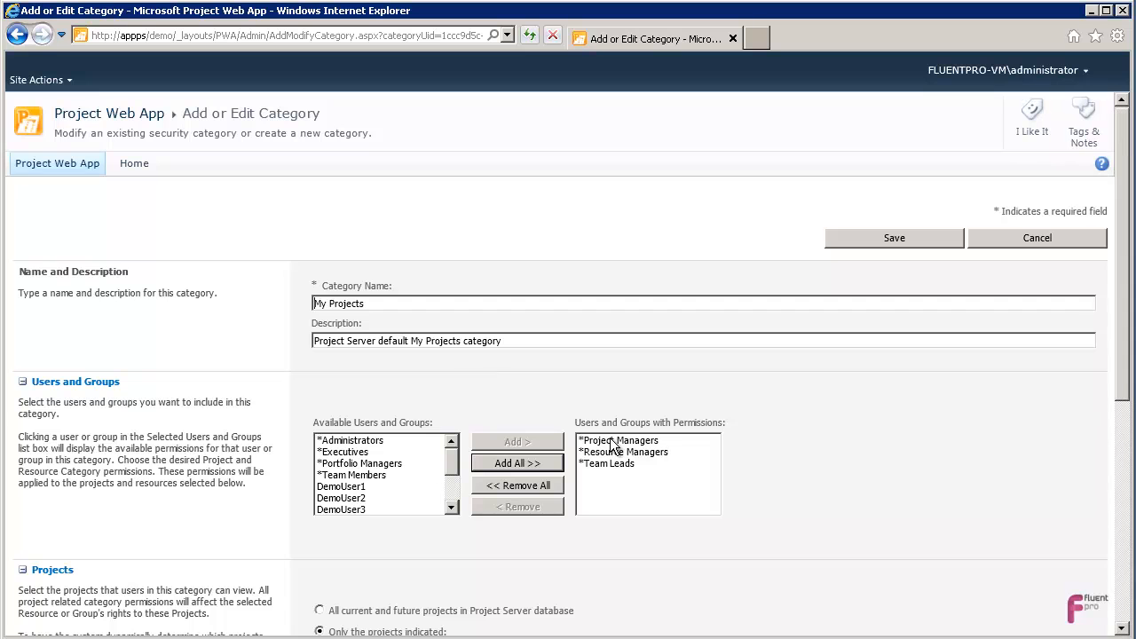
click(612, 440)
scroll(810, 460, down, 1)
scroll(810, 468, down, 3)
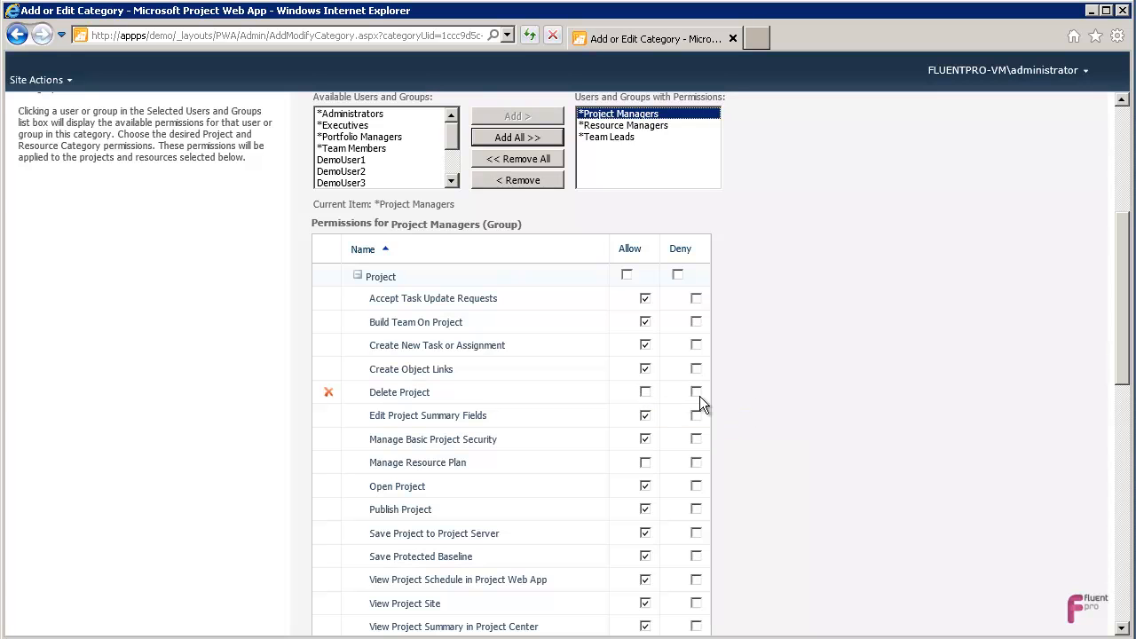
scroll(765, 424, up, 4)
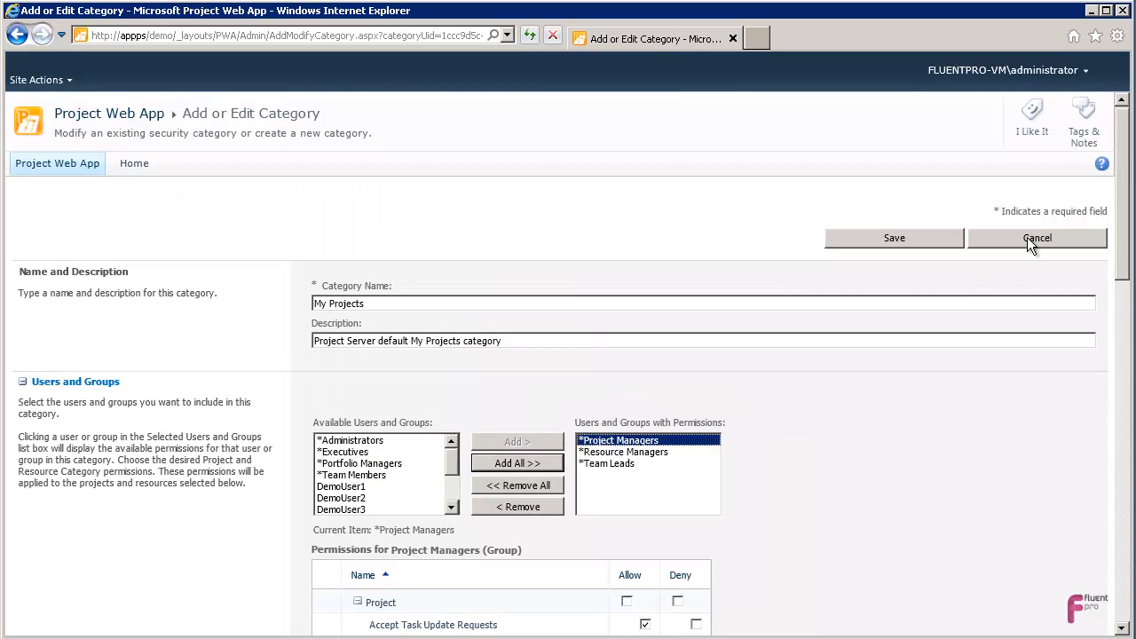
click(622, 453)
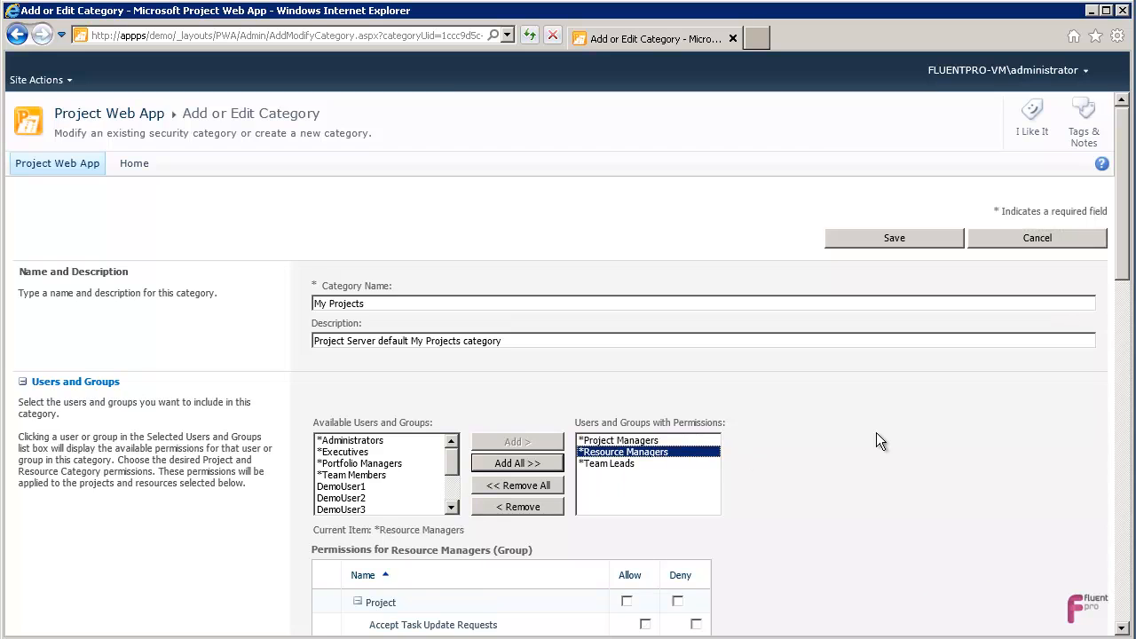
scroll(876, 436, down, 4)
click(613, 138)
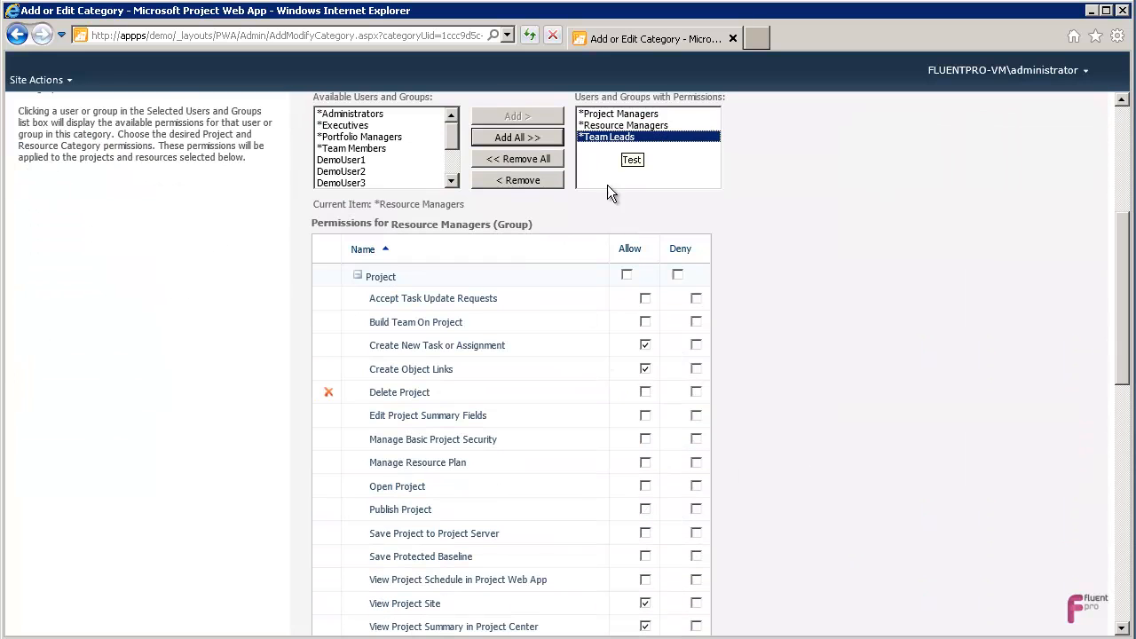
scroll(867, 434, up, 4)
click(1070, 234)
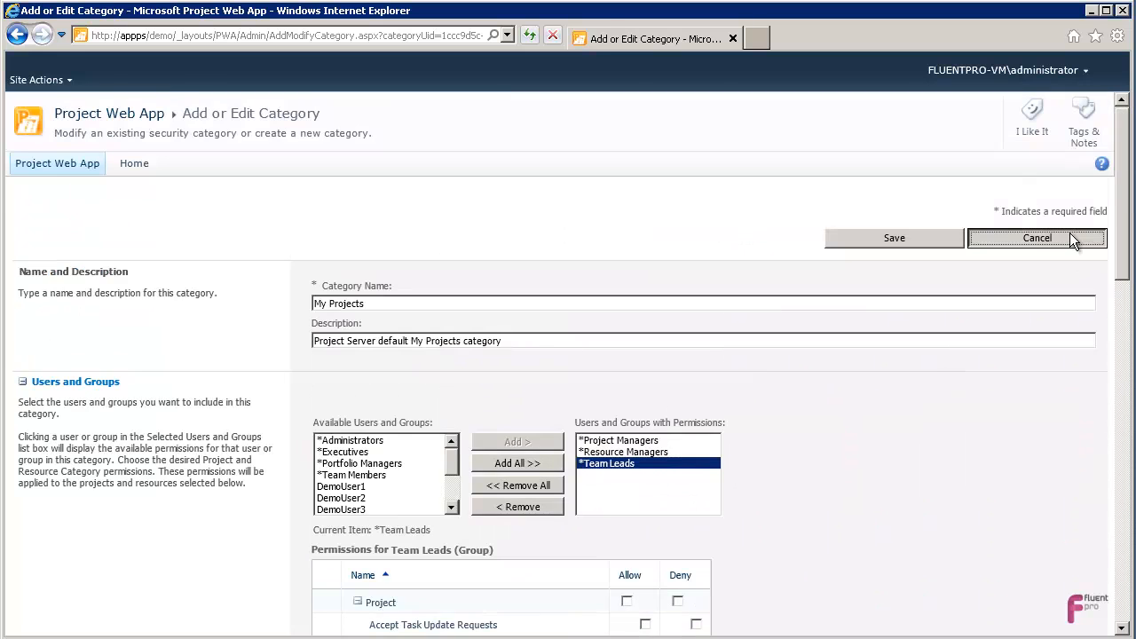
Examine the My Organization category permissions for Administrators, Executives, Portfolio Managers and Resource Managers, and leave without saving
click(285, 284)
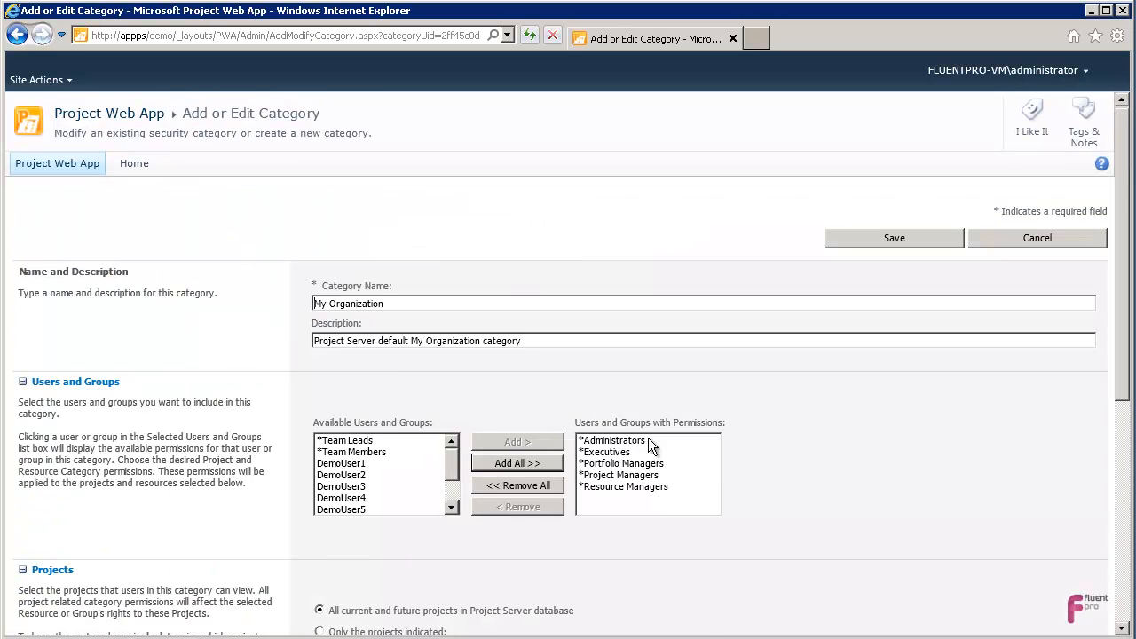
click(648, 441)
scroll(795, 472, down, 5)
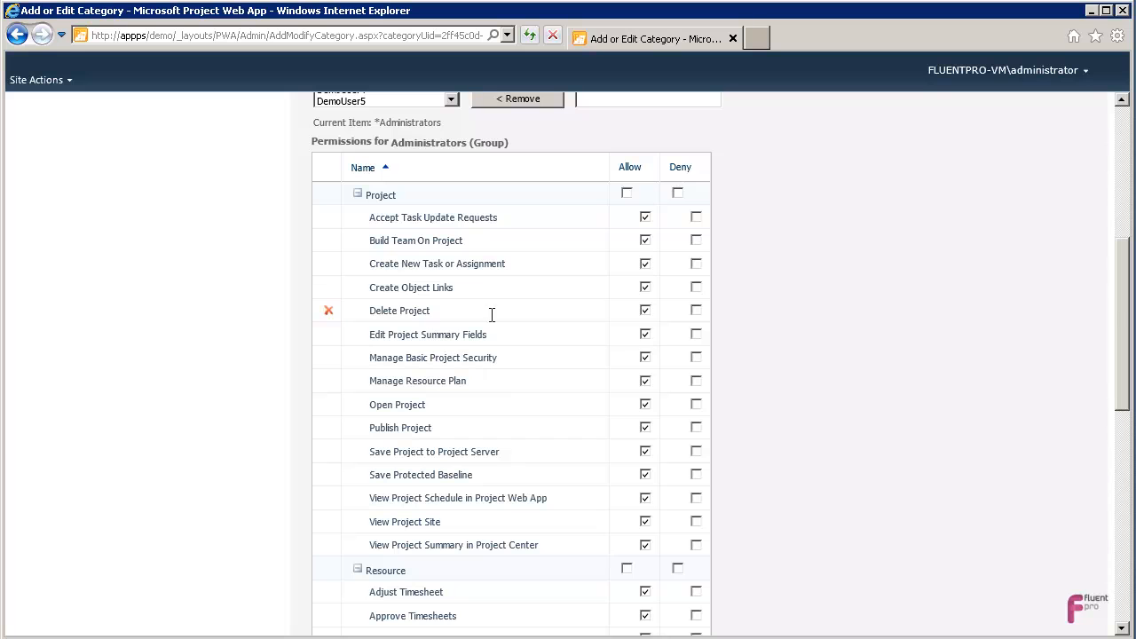
scroll(642, 315, up, 1)
scroll(642, 313, up, 2)
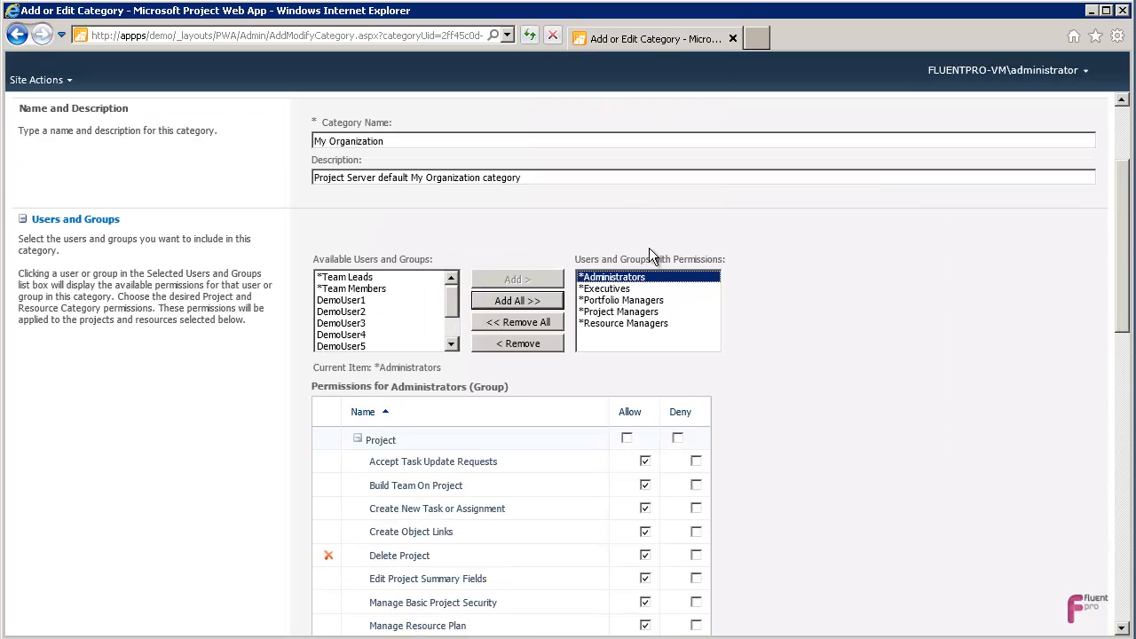
click(632, 290)
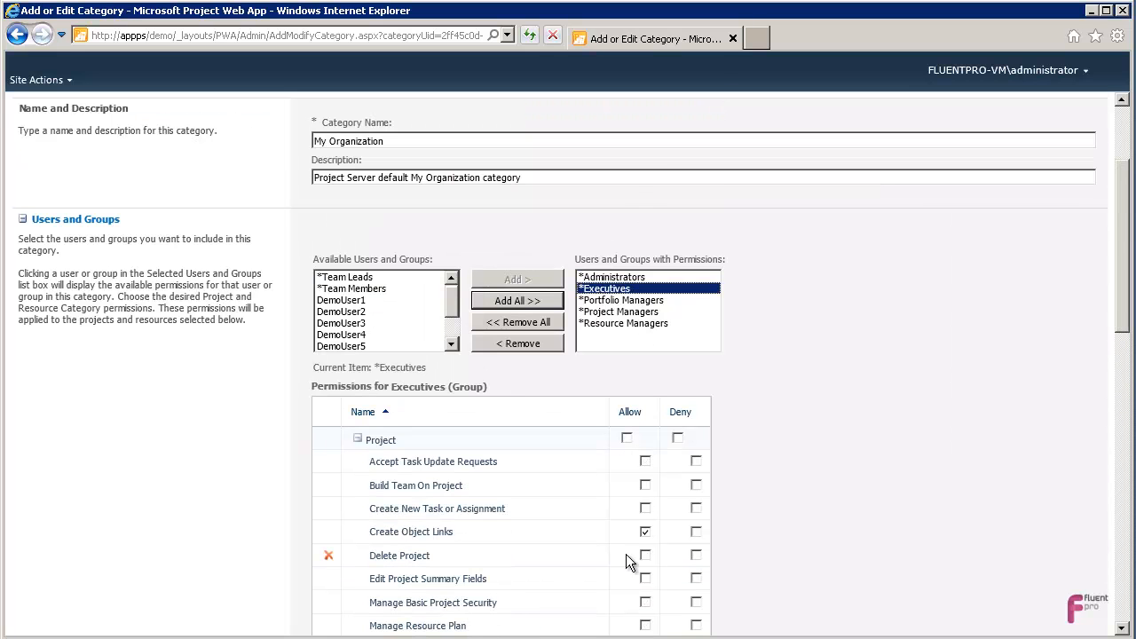
click(617, 300)
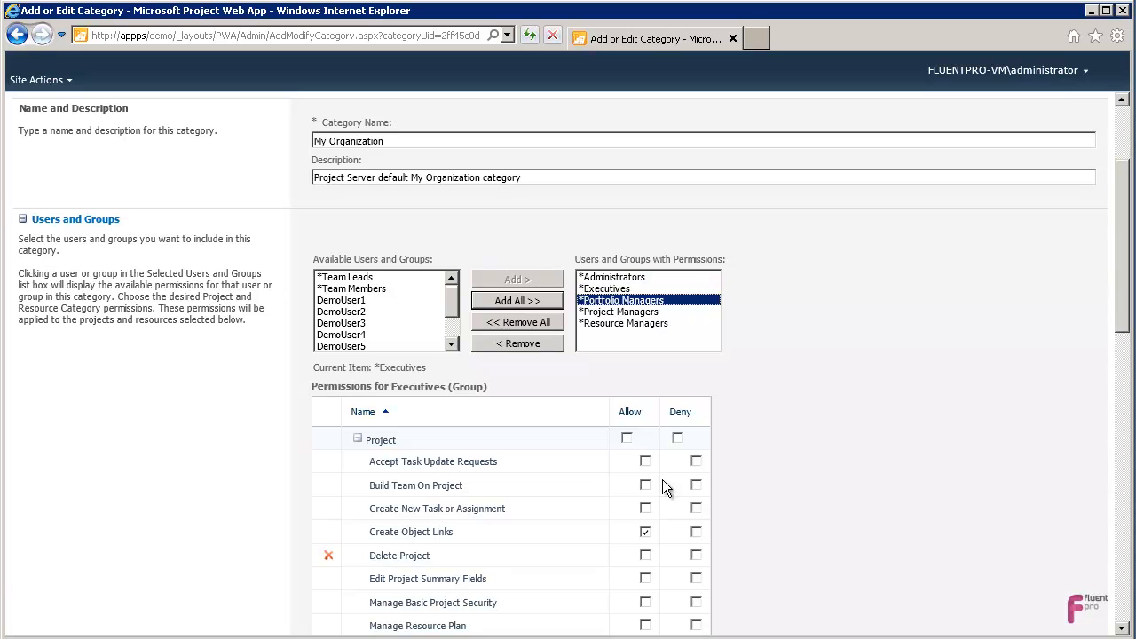
click(619, 323)
scroll(652, 516, up, 2)
click(1029, 238)
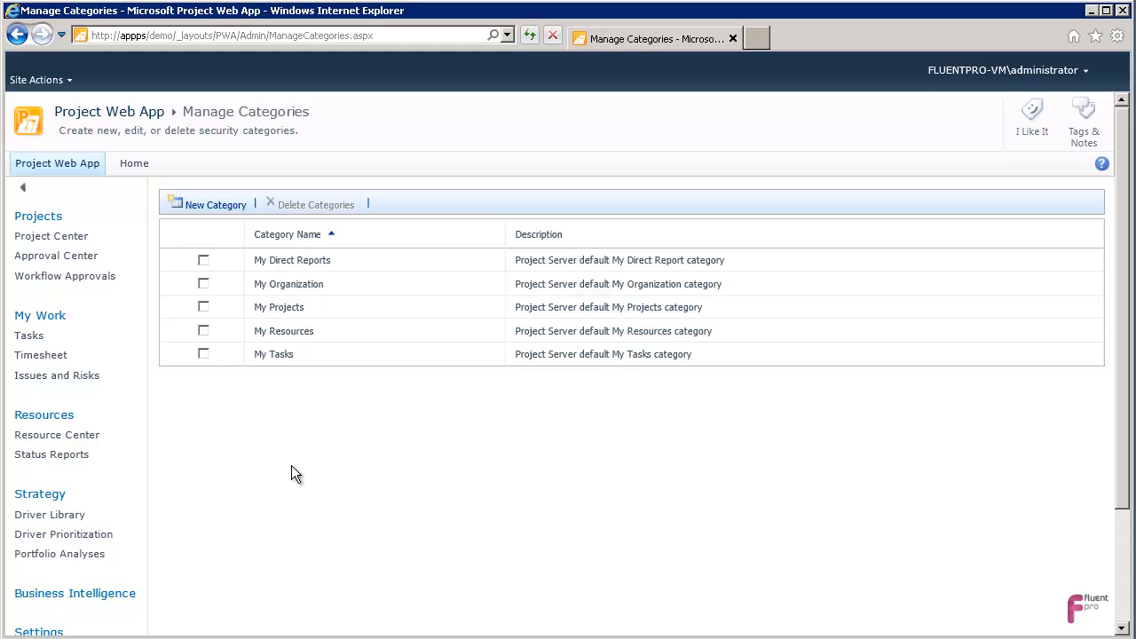
Return to Server Settings, view the deletion options in Delete Enterprise Objects, and leave without deleting anything
scroll(62, 592, down, 3)
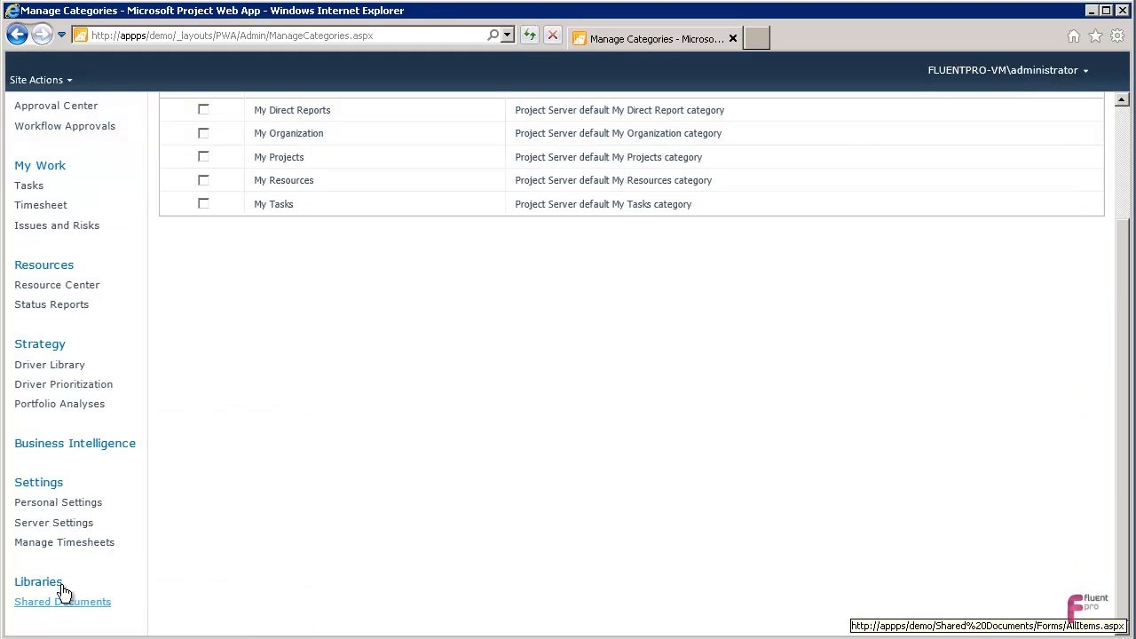
click(44, 526)
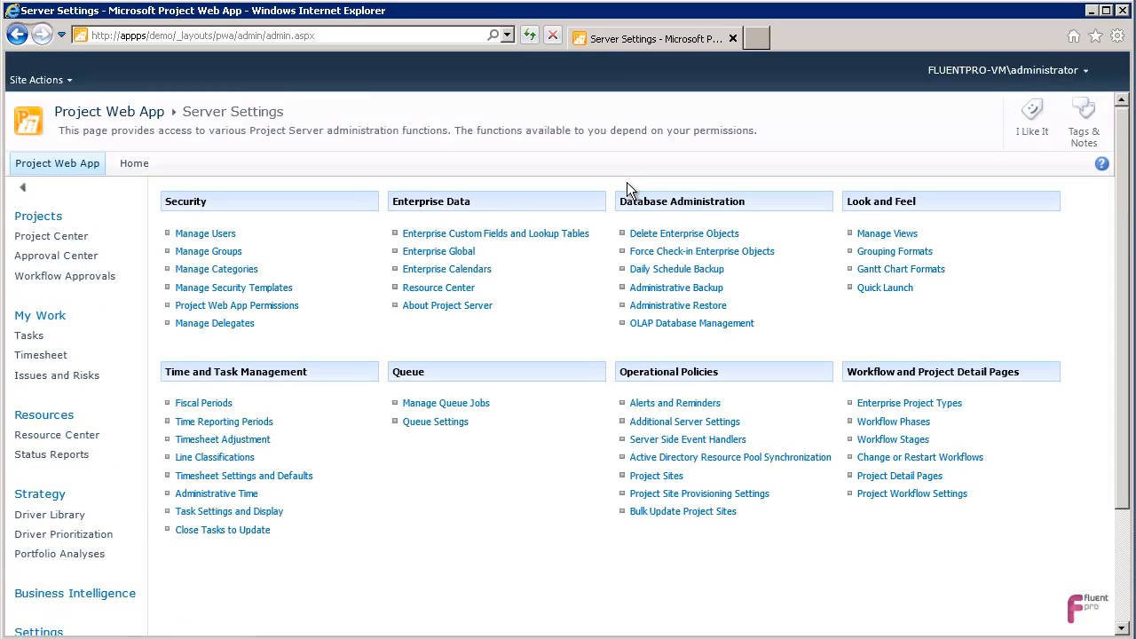
click(685, 234)
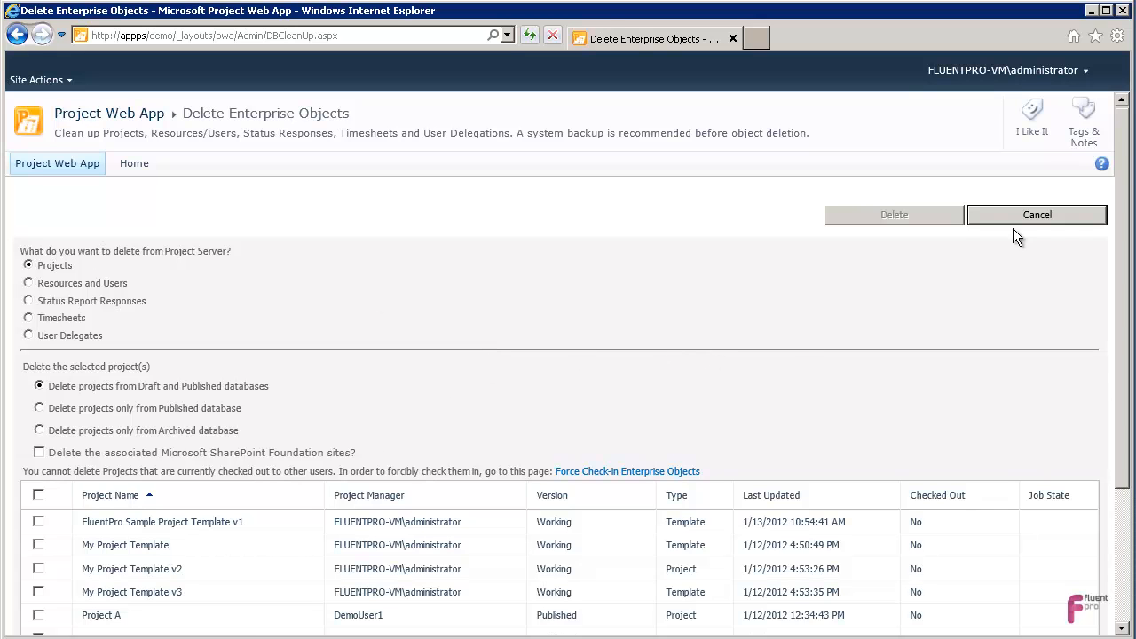
click(1048, 217)
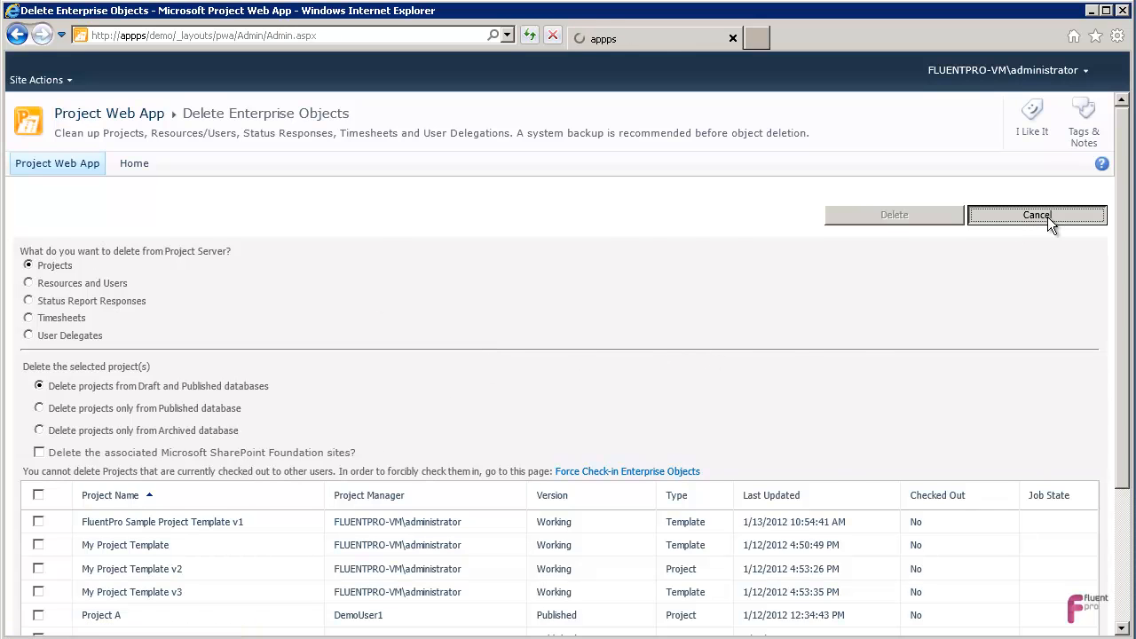